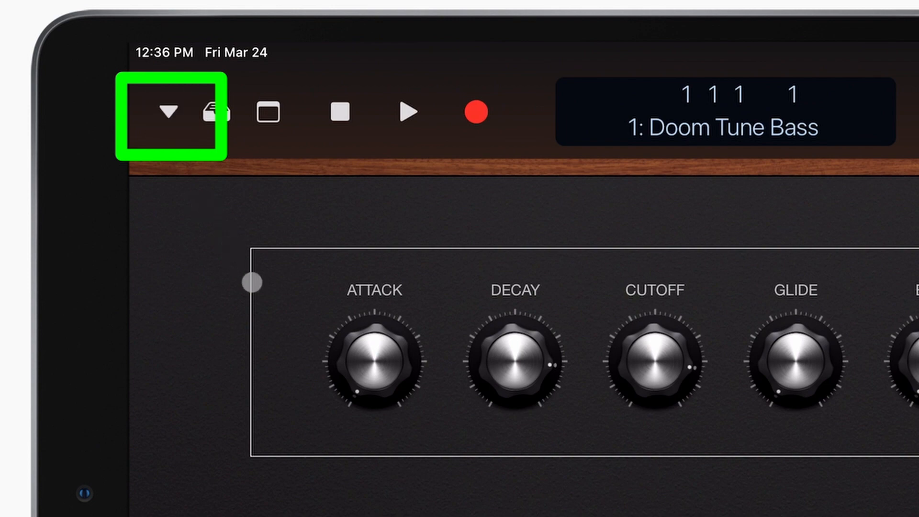
pyautogui.click(169, 112)
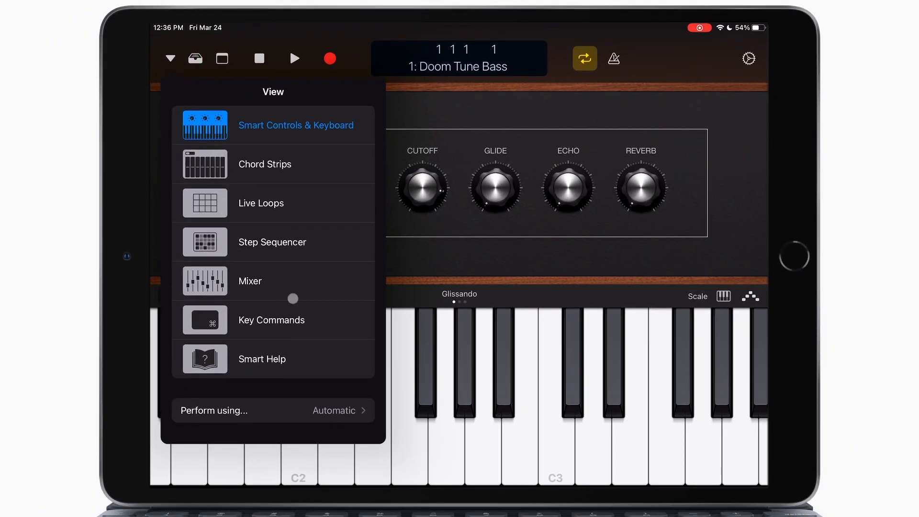
pyautogui.click(287, 281)
pyautogui.click(171, 59)
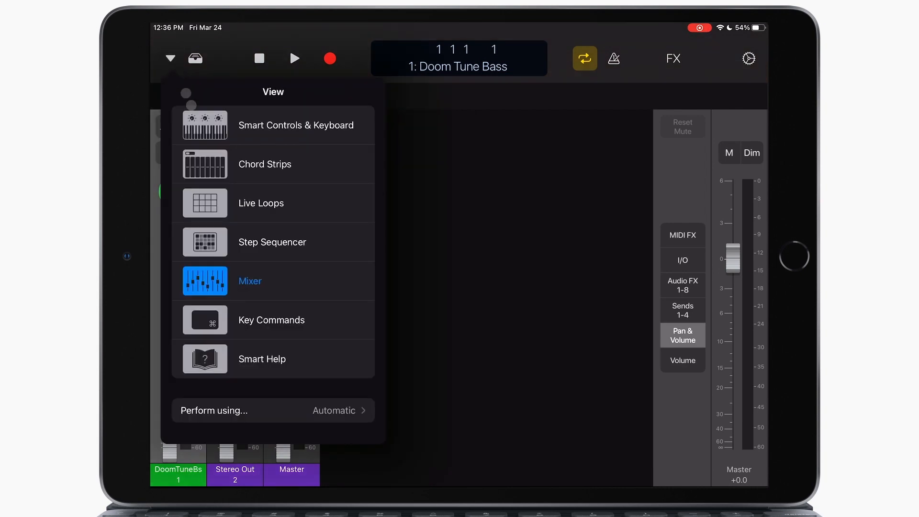
pyautogui.click(254, 241)
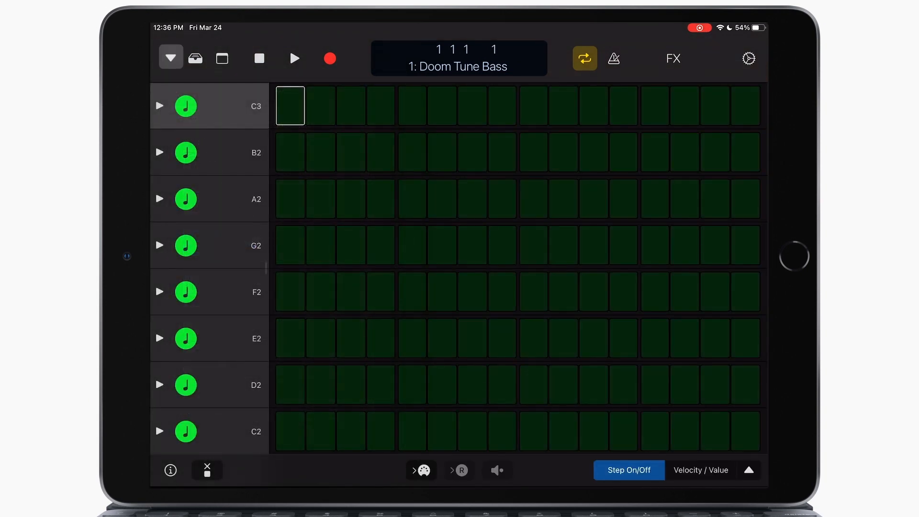
pyautogui.click(170, 58)
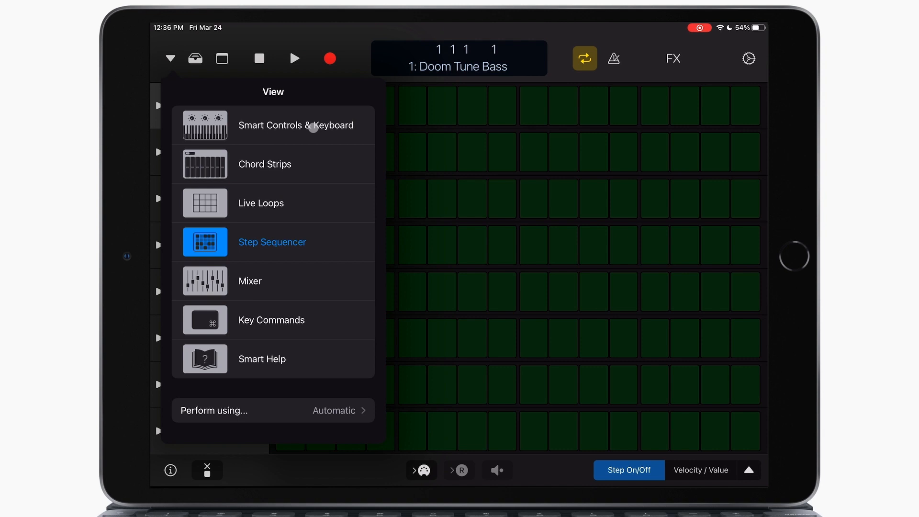
pyautogui.click(313, 127)
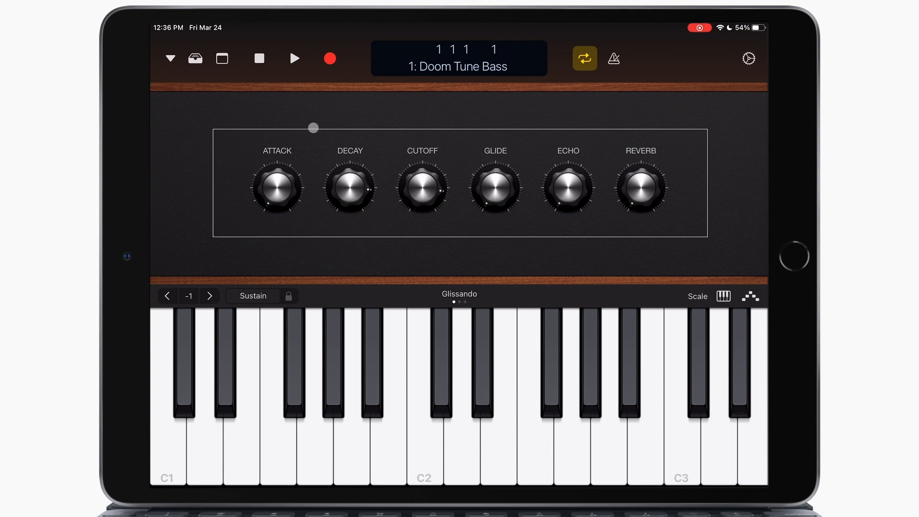
# Step: Sweep the Doom Tune Bass CUTOFF fully up then slightly back down while holding C3
pyautogui.click(681, 431)
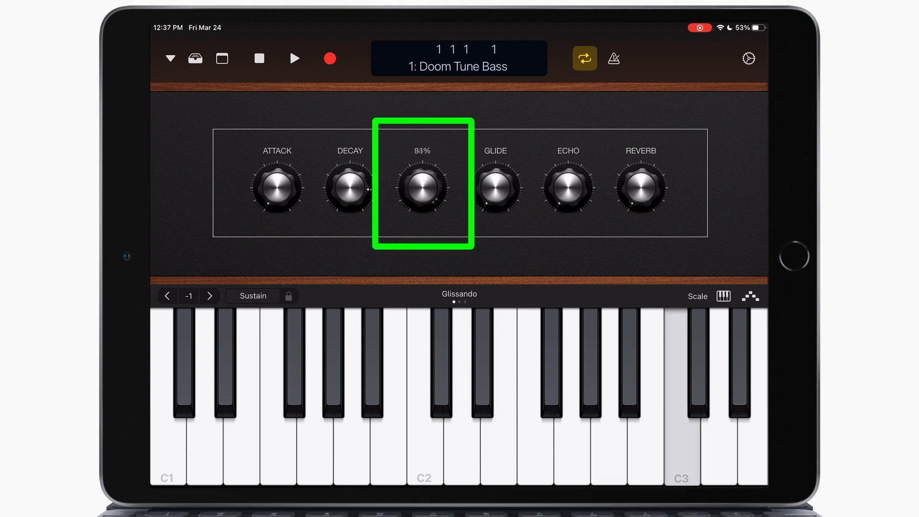
pyautogui.moveTo(422, 194); pyautogui.dragTo(422, 165)
pyautogui.moveTo(621, 150); pyautogui.dragTo(571, 166)
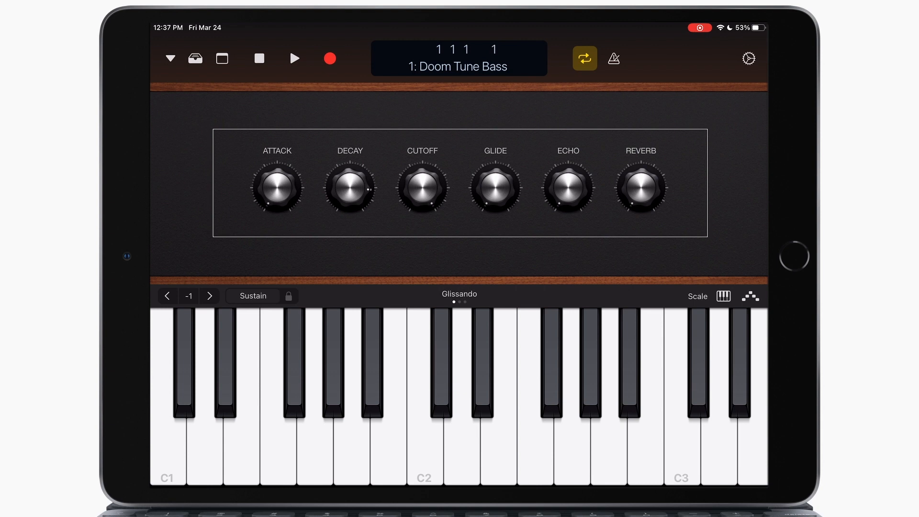
# Step: Glide C3 down to C2, then in Pitch mode bend a held C3 downward
pyautogui.click(681, 448)
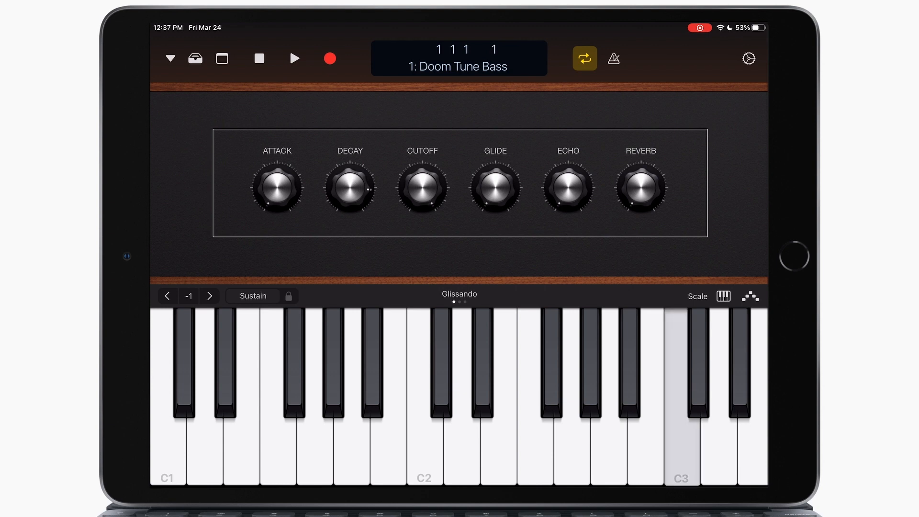
pyautogui.moveTo(681, 449); pyautogui.dragTo(425, 449)
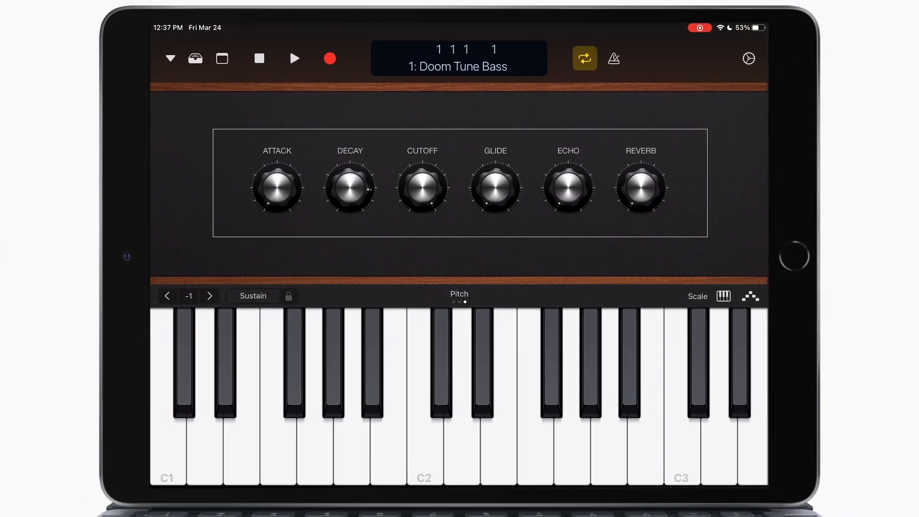
pyautogui.moveTo(682, 431); pyautogui.dragTo(446, 438)
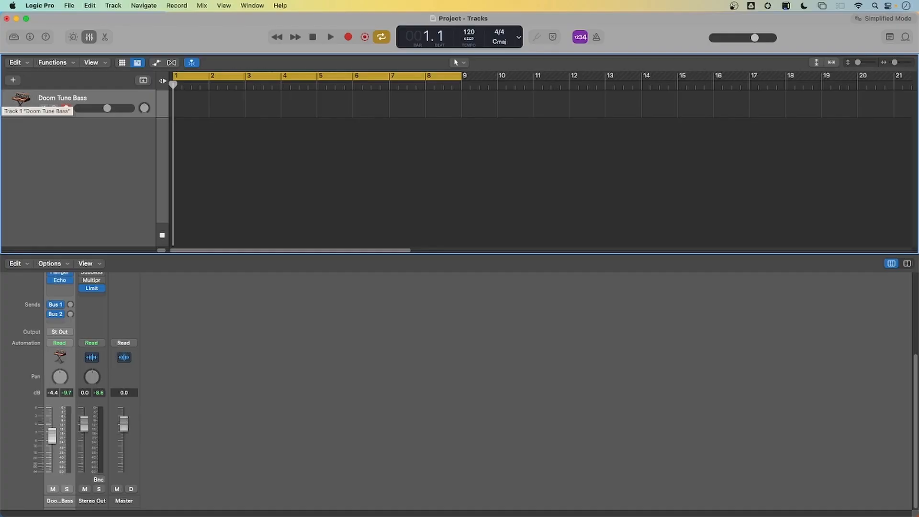
# Step: Add a new software instrument track (Classic Electric Piano) below Doom Tune Bass
pyautogui.rightClick(87, 176)
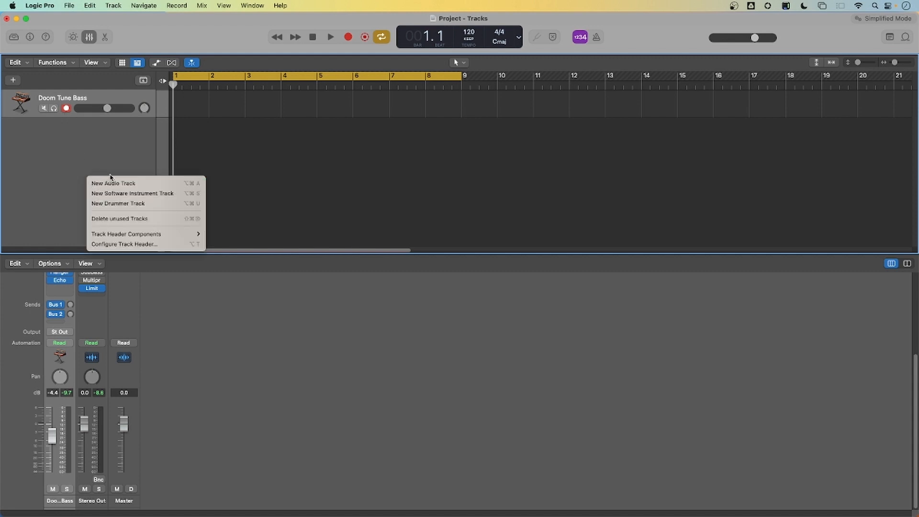
pyautogui.click(132, 192)
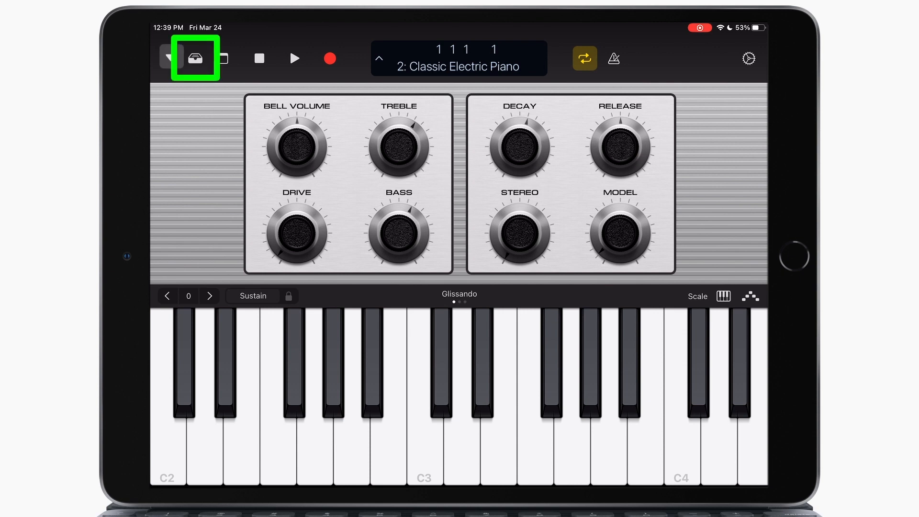
# Step: Load the Keyboards > 80s Chime Vibe patch on track 2 from the Library and play C3
pyautogui.click(195, 58)
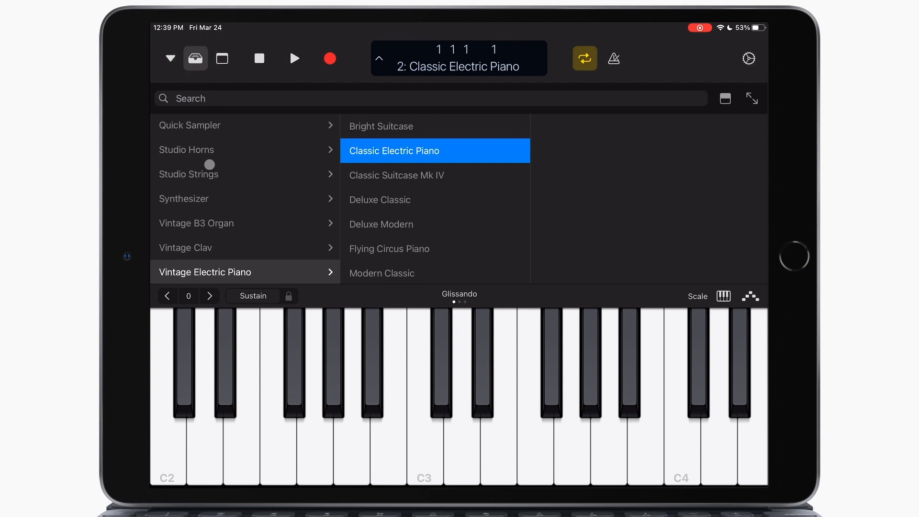
pyautogui.scroll(5, 210, 165)
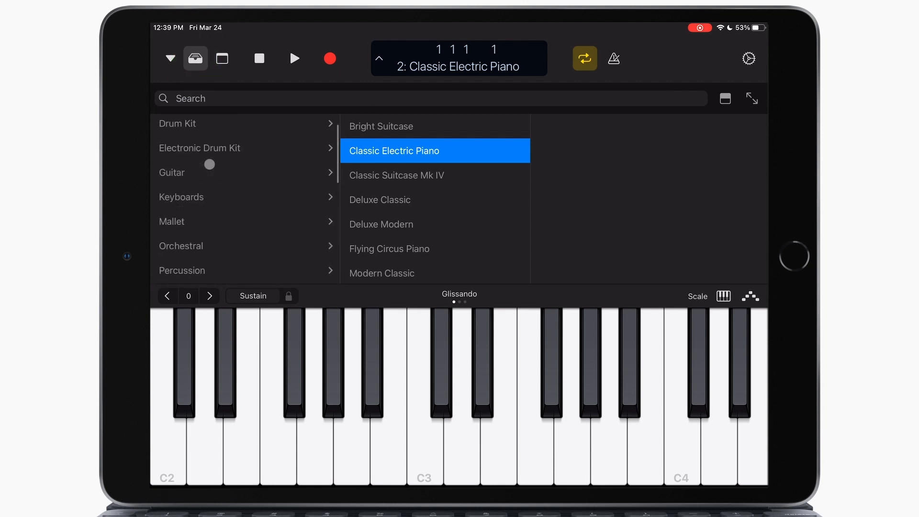
pyautogui.scroll(2, 248, 164)
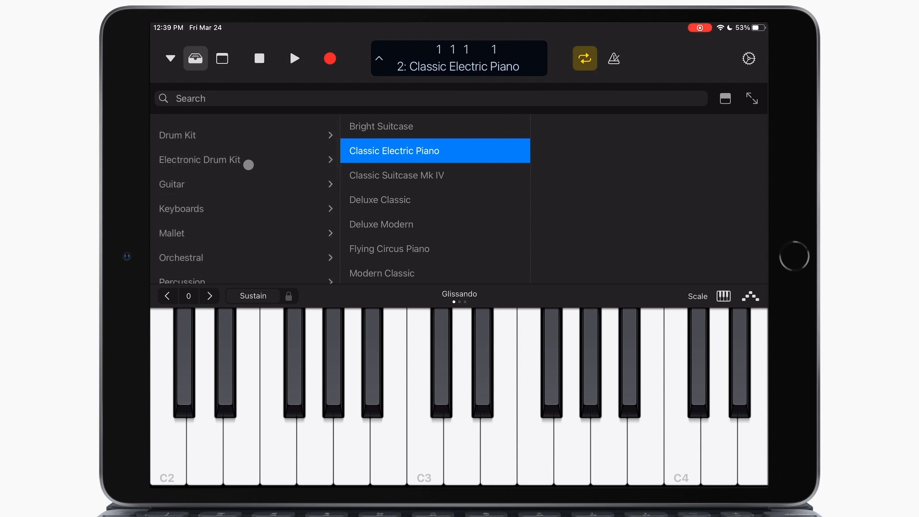
pyautogui.click(203, 208)
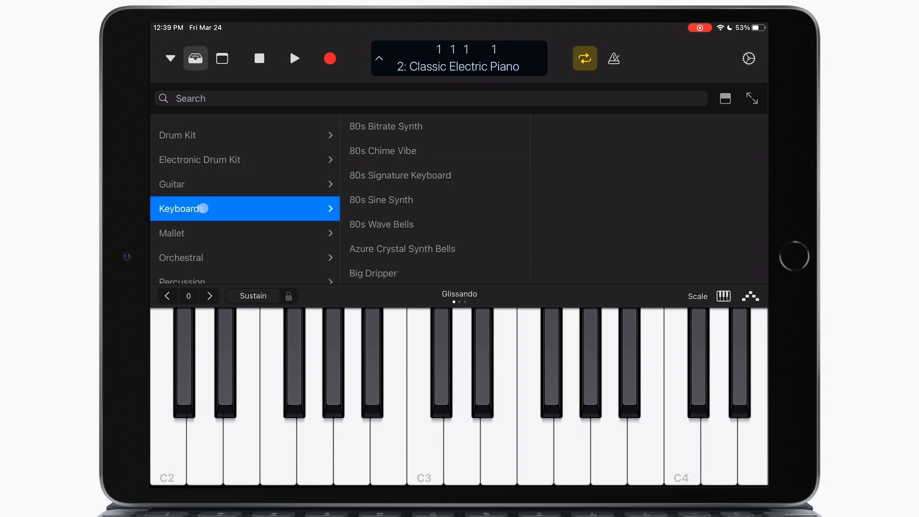
pyautogui.click(440, 154)
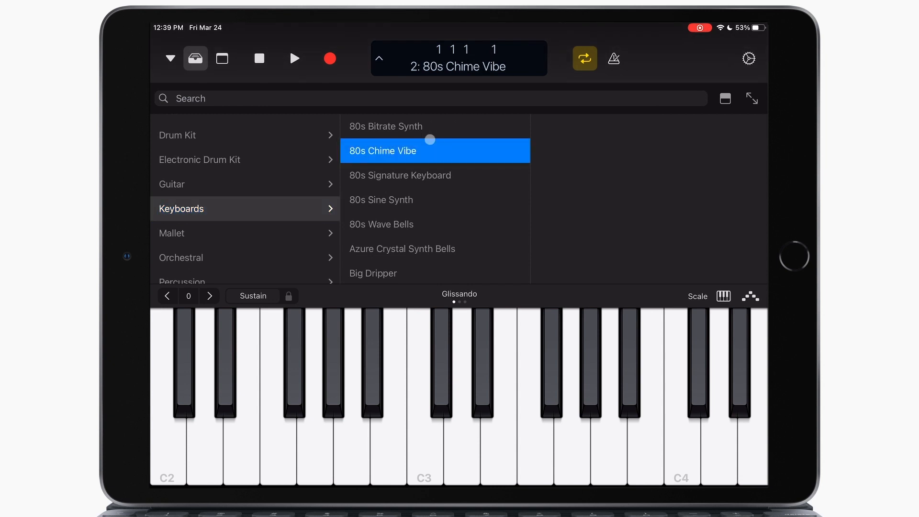
pyautogui.click(195, 58)
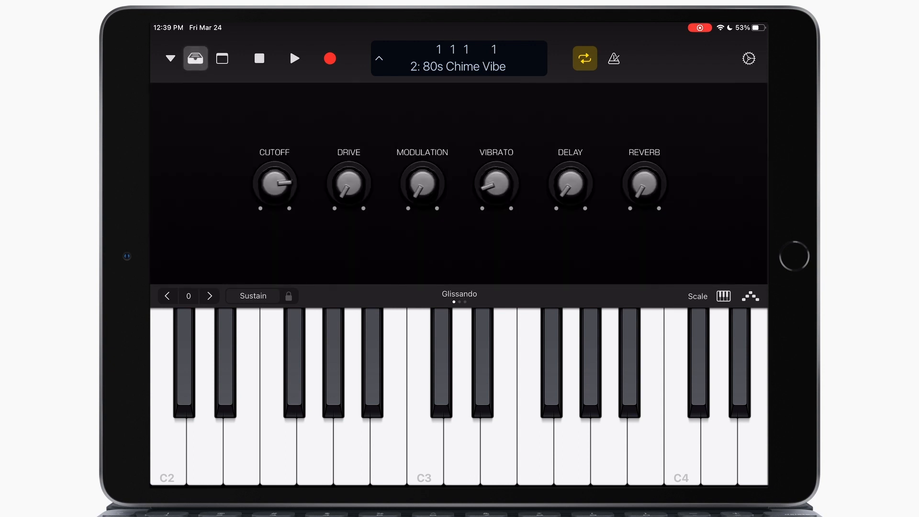
pyautogui.click(498, 445)
pyautogui.click(609, 445)
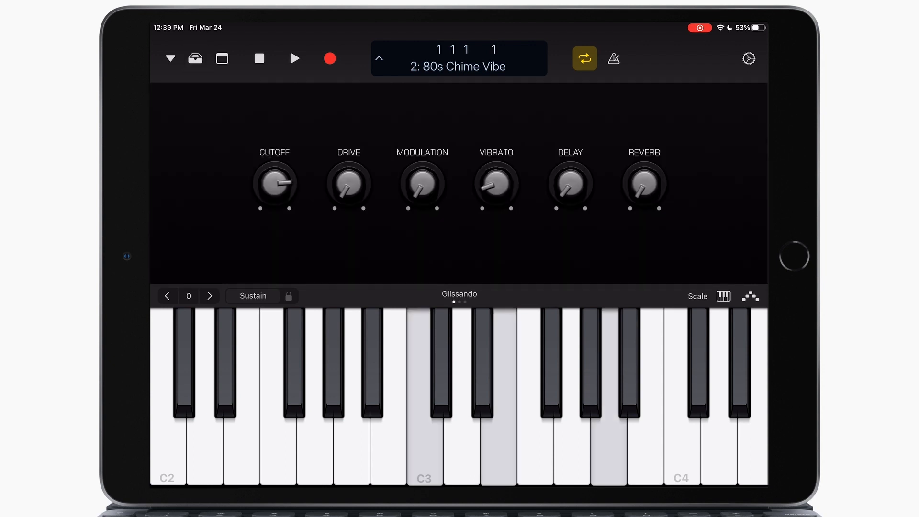
pyautogui.click(682, 445)
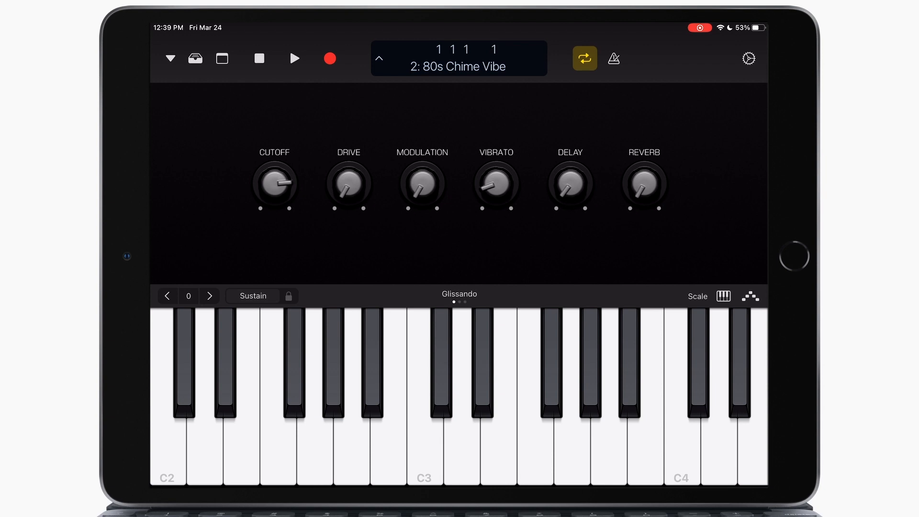
pyautogui.click(425, 445)
pyautogui.click(499, 445)
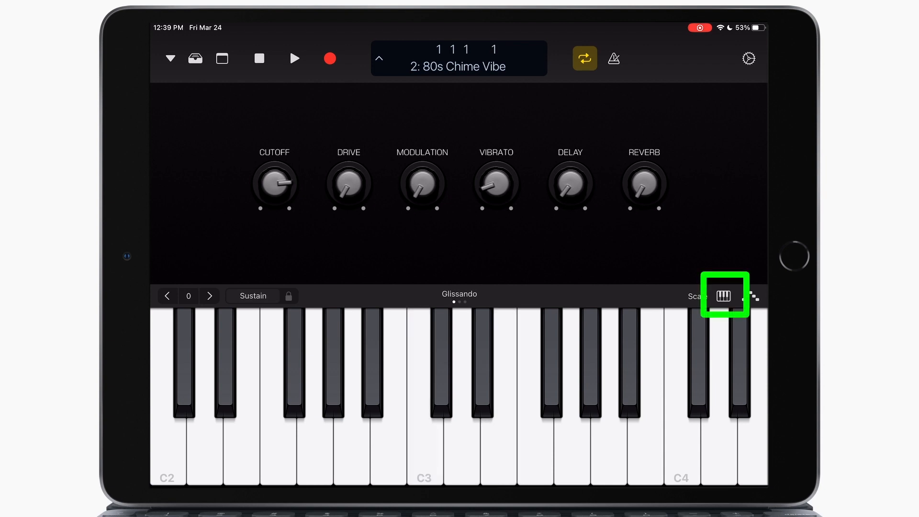
pyautogui.click(723, 295)
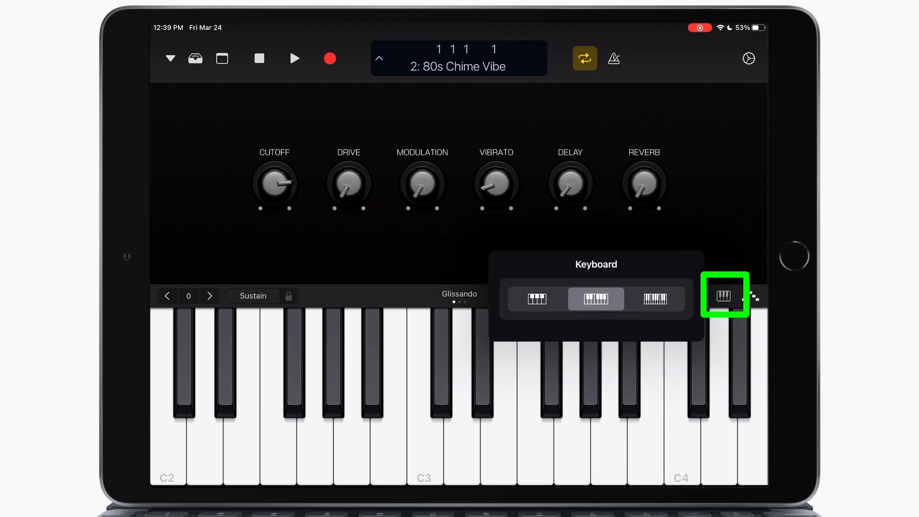
pyautogui.click(538, 299)
pyautogui.click(175, 431)
pyautogui.click(275, 431)
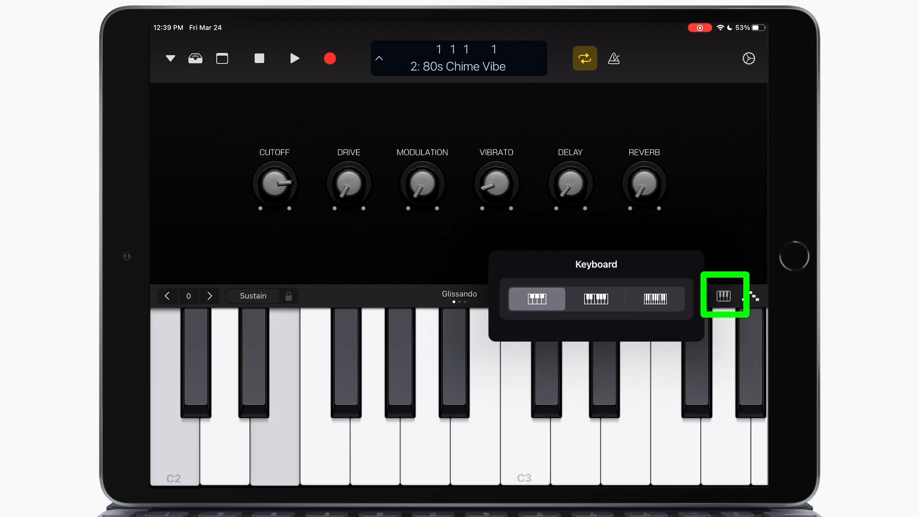
pyautogui.click(524, 431)
pyautogui.click(624, 430)
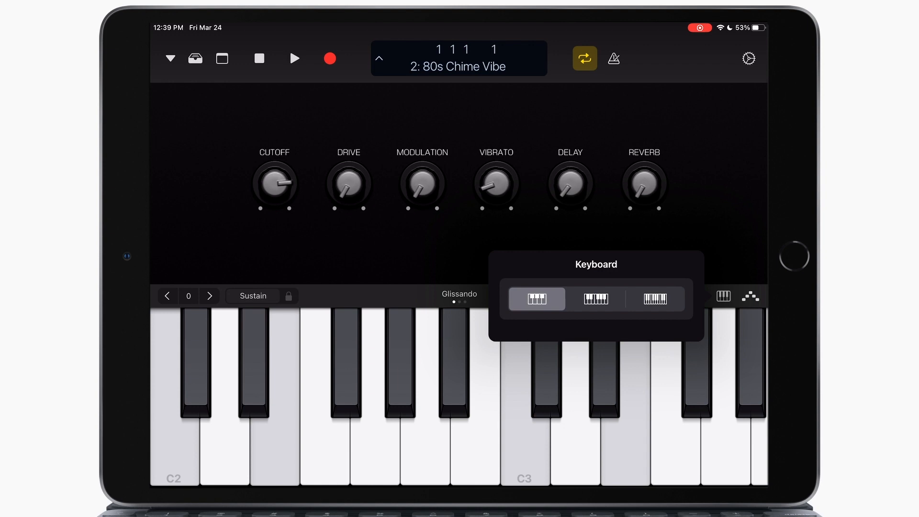
pyautogui.click(596, 299)
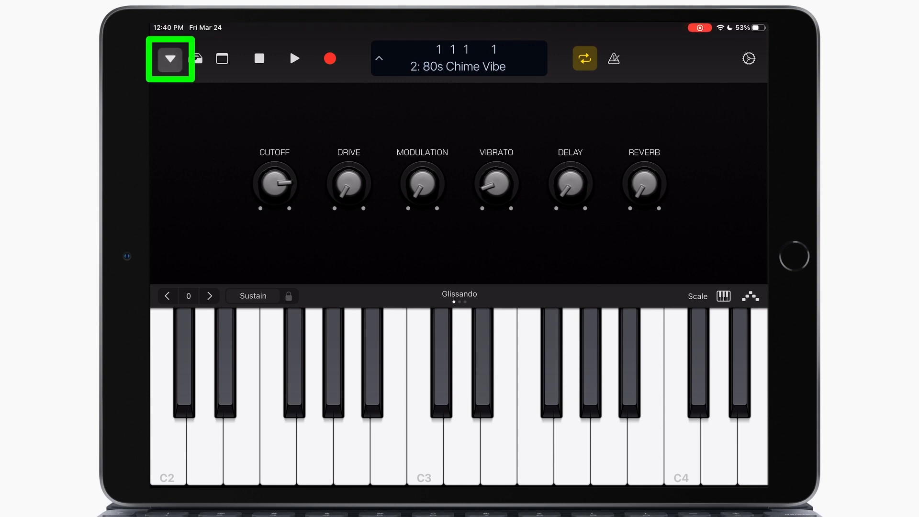
# Step: Switch 80s Chime Vibe to Chord Strips view and play the C chord in several voicings
pyautogui.click(171, 59)
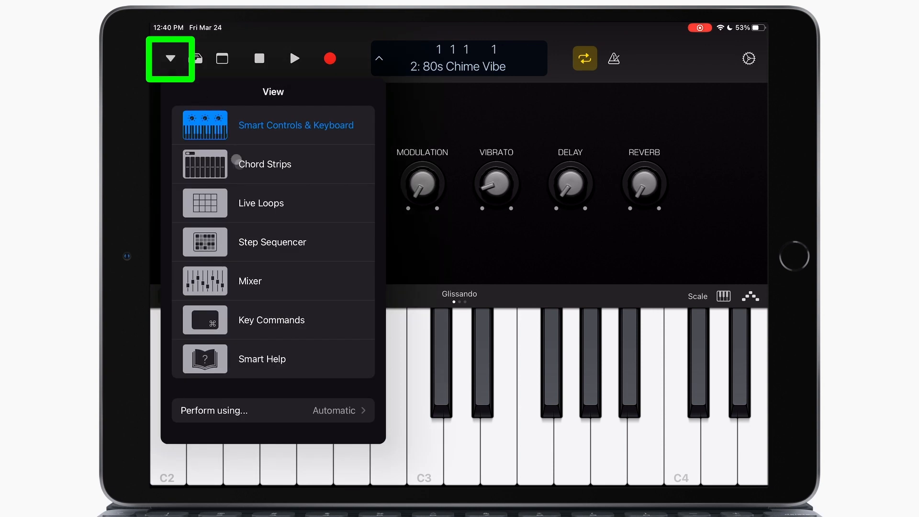
pyautogui.click(237, 162)
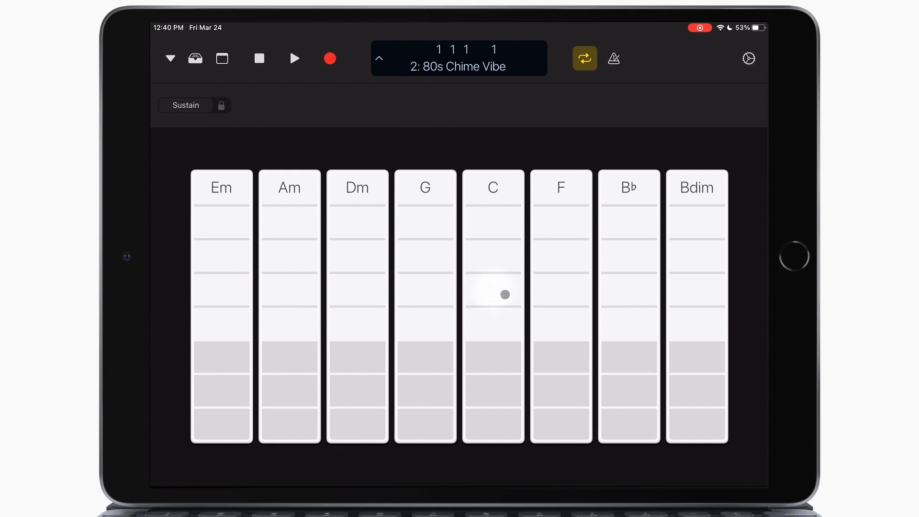
pyautogui.click(502, 260)
pyautogui.click(502, 224)
pyautogui.click(489, 316)
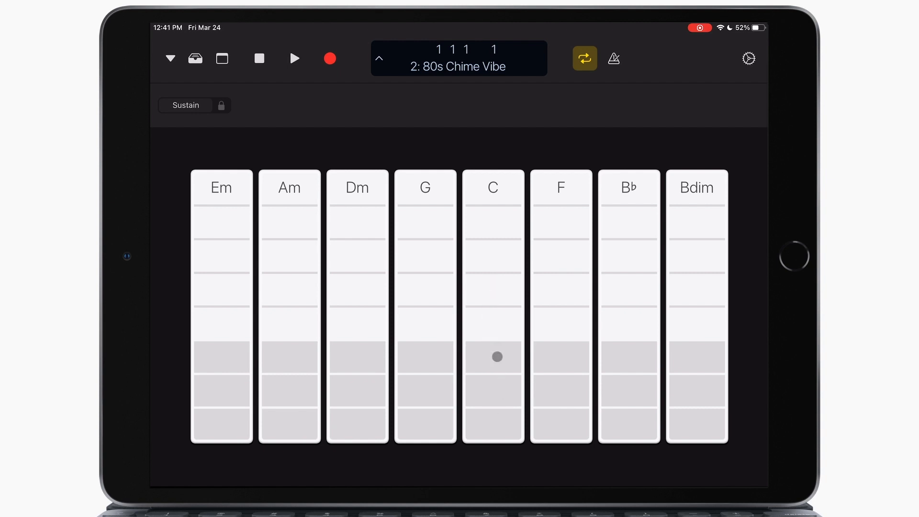
# Step: Strum the C chord, play its bass note and the full C chord twice
pyautogui.click(492, 356)
pyautogui.click(489, 398)
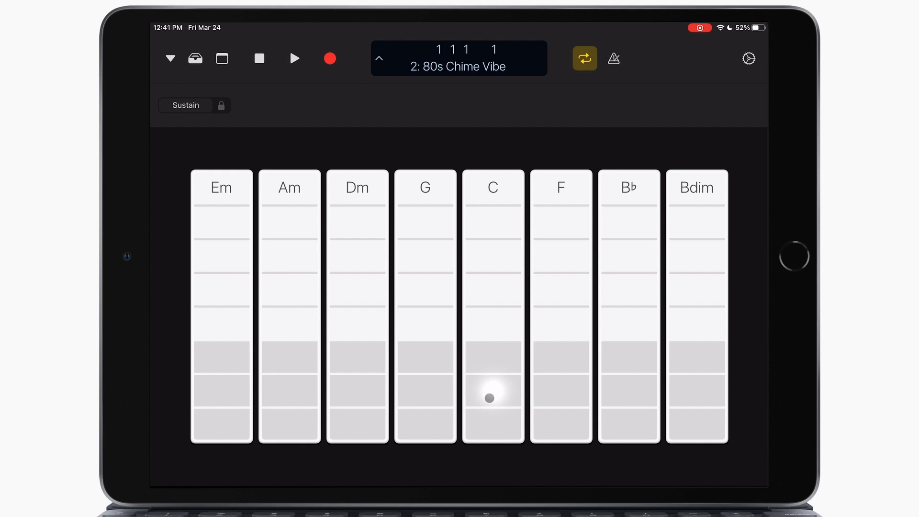
pyautogui.click(492, 425)
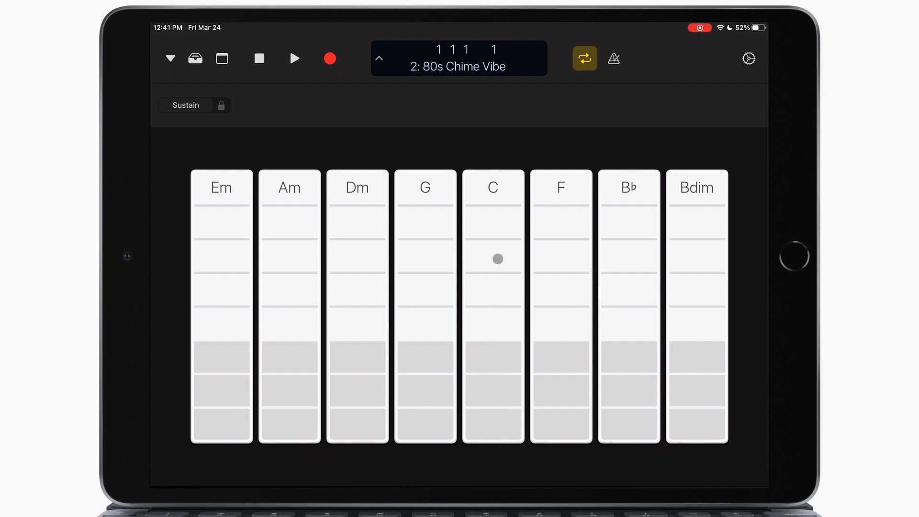
pyautogui.click(494, 195)
pyautogui.click(493, 197)
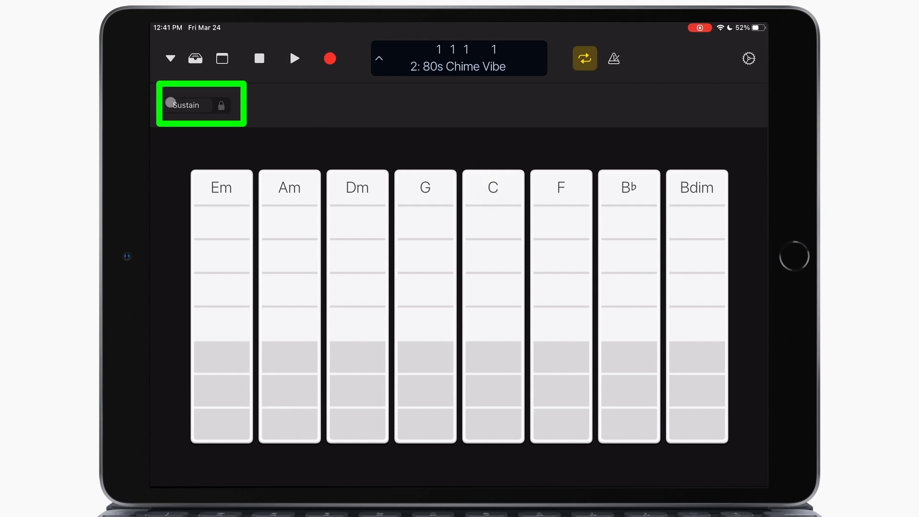
# Step: Latch Sustain, play the F chord's bass note, then return Sustain to its previous mode
pyautogui.click(172, 105)
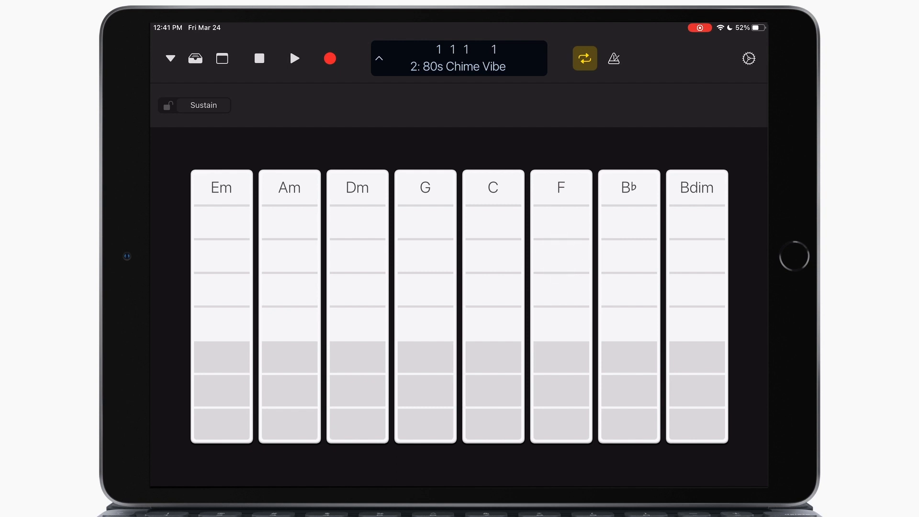
pyautogui.click(561, 427)
pyautogui.click(194, 105)
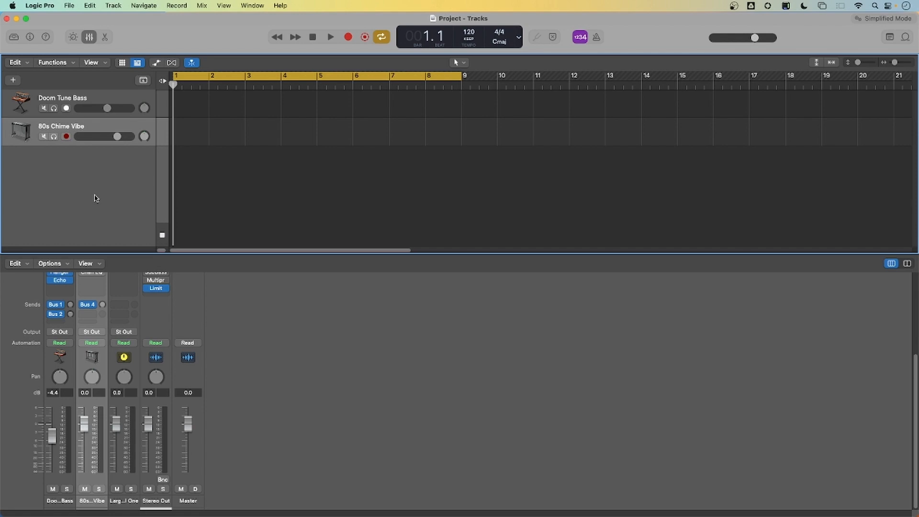
# Step: Add a third software instrument track (Classic Electric Piano) from the track area menu
pyautogui.rightClick(95, 197)
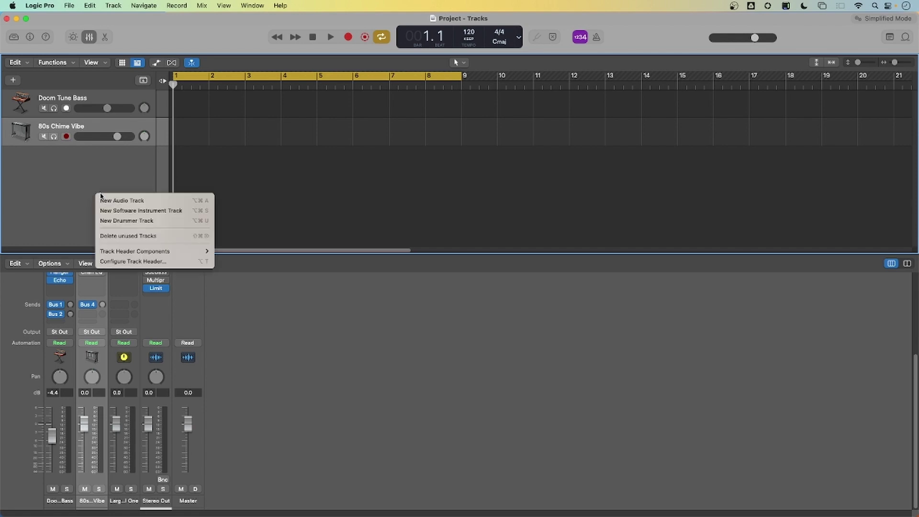
pyautogui.click(160, 213)
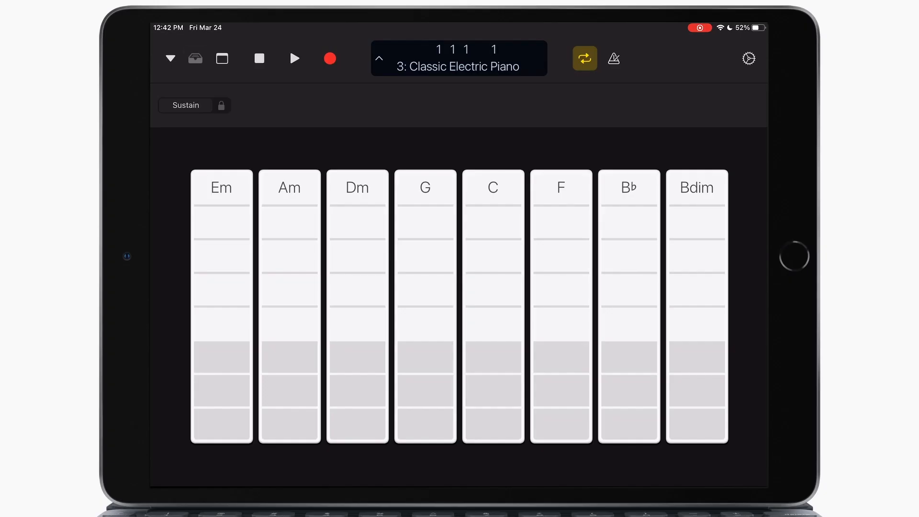
pyautogui.scroll(2, 244, 302)
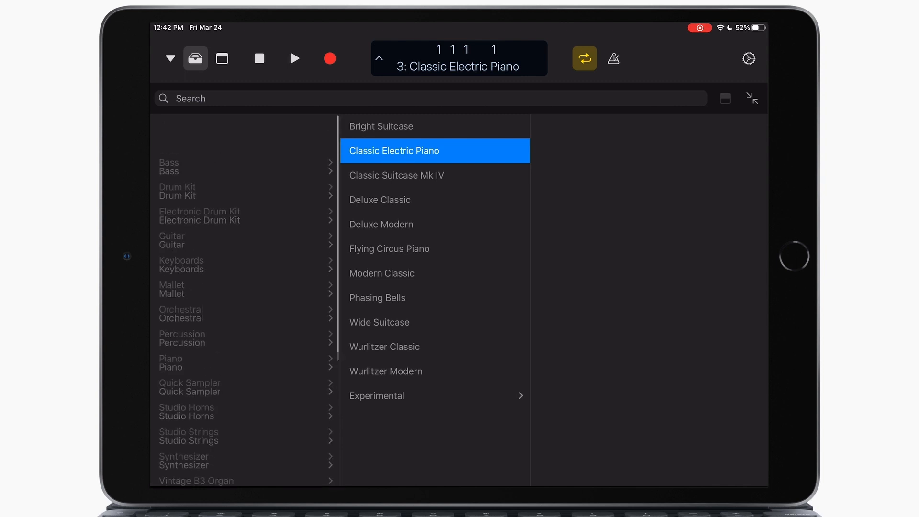
# Step: Load Bass > Stinger Bass on track 3, close the Library and play the G chord
pyautogui.click(215, 127)
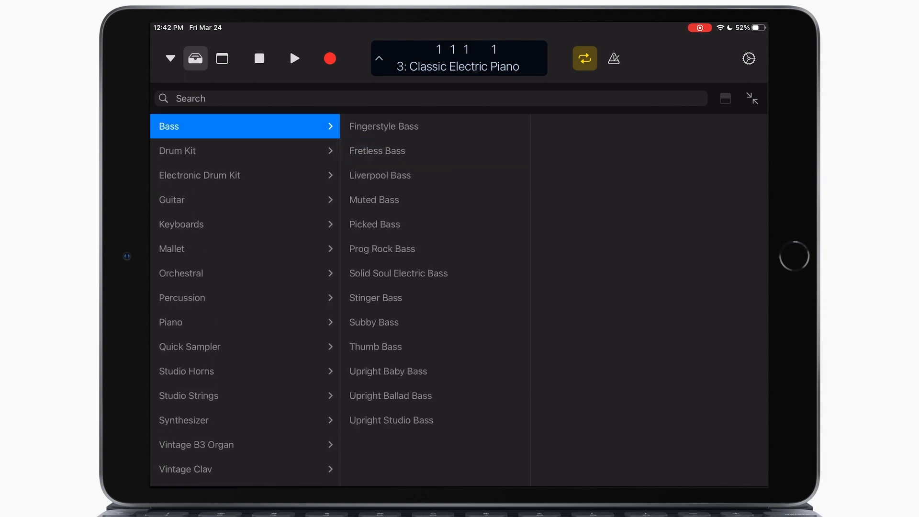
pyautogui.click(434, 297)
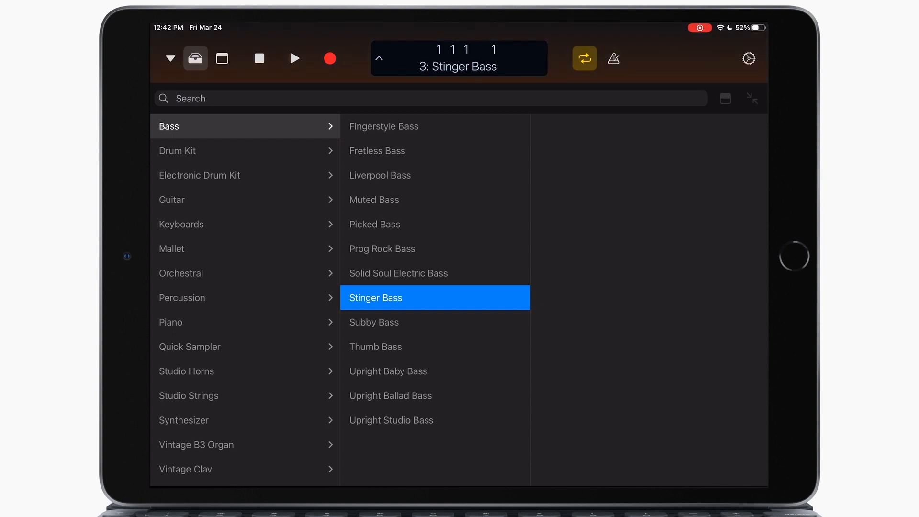
pyautogui.click(196, 58)
pyautogui.click(429, 324)
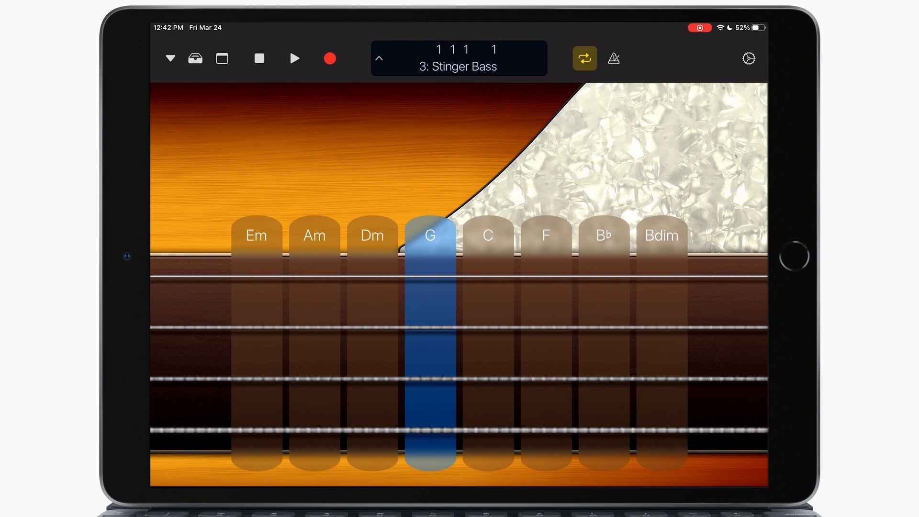
# Step: Play Em and C on the bass chord strips, then switch to Smart Controls & Fretboard view
pyautogui.click(256, 323)
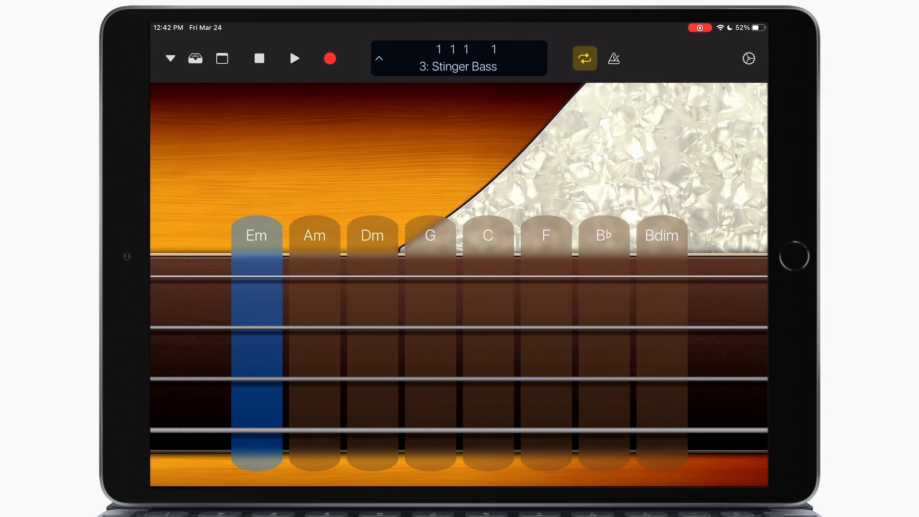
pyautogui.click(488, 323)
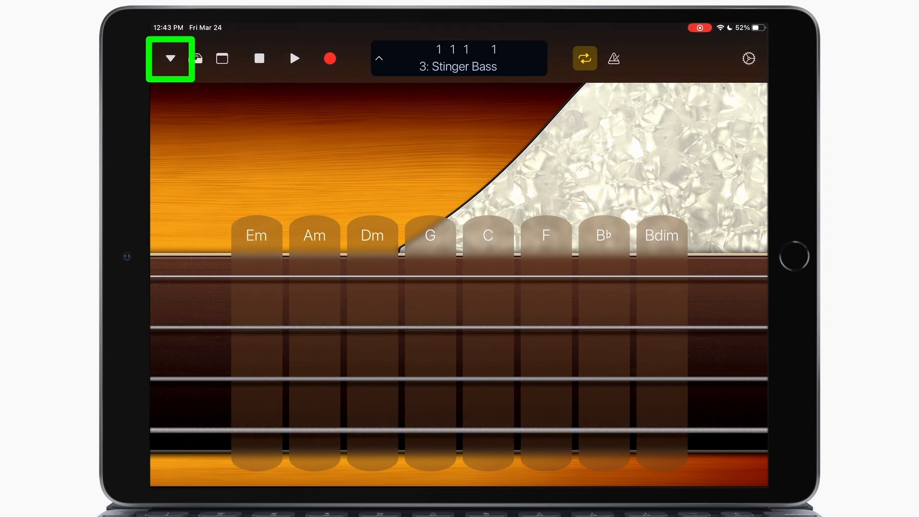
pyautogui.click(171, 58)
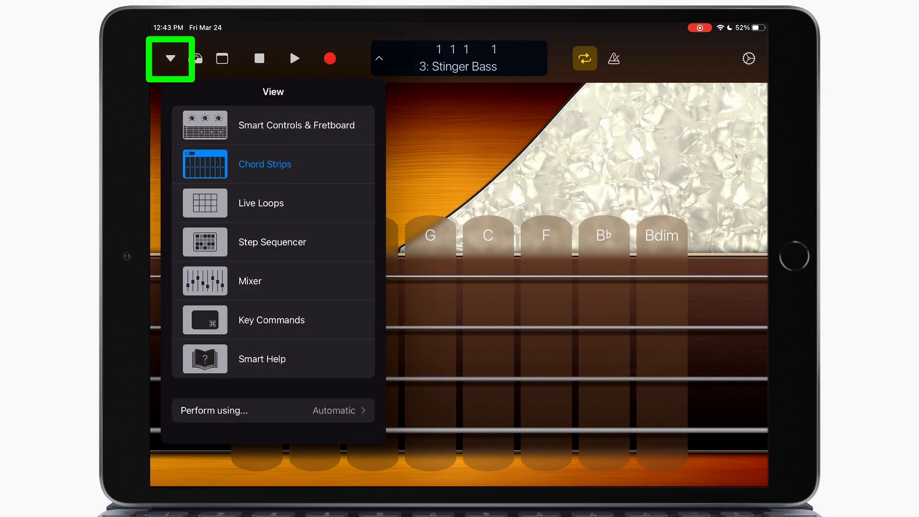
pyautogui.click(276, 125)
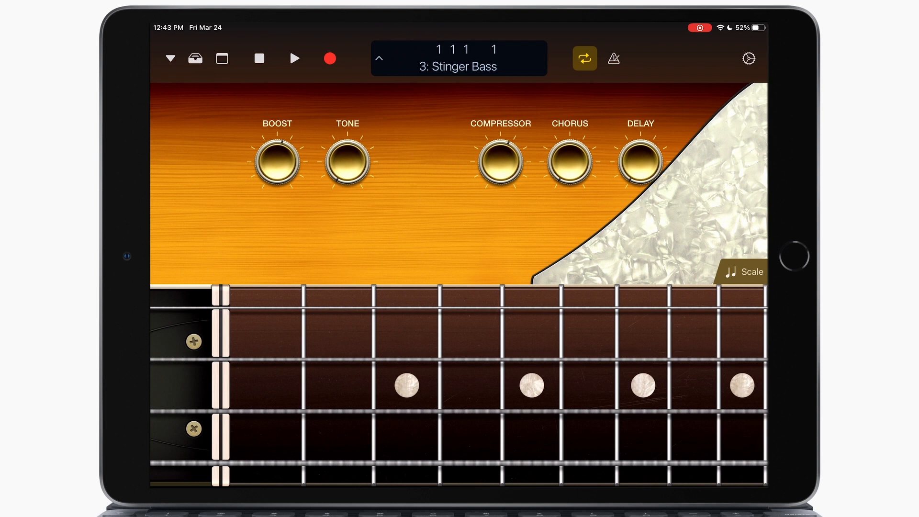
# Step: Pluck several low and high strings on the Stinger Bass fretboard
pyautogui.click(545, 465)
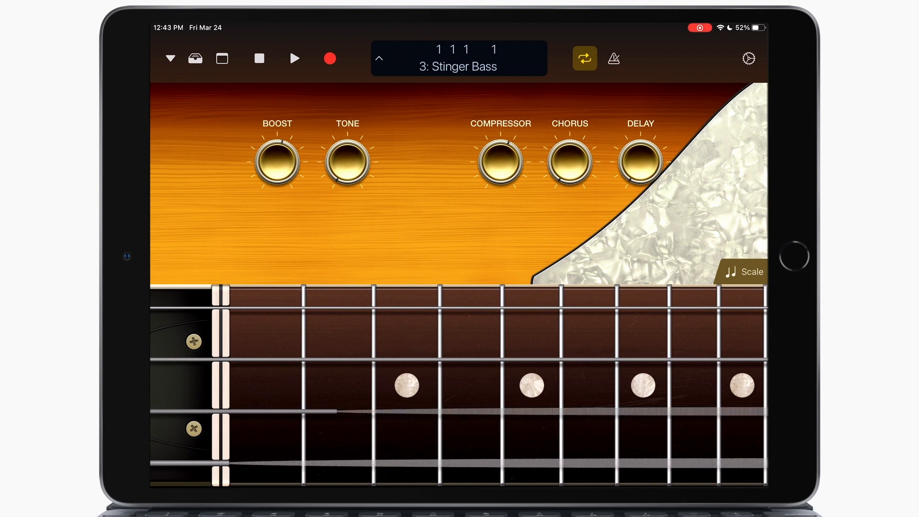
pyautogui.click(399, 413)
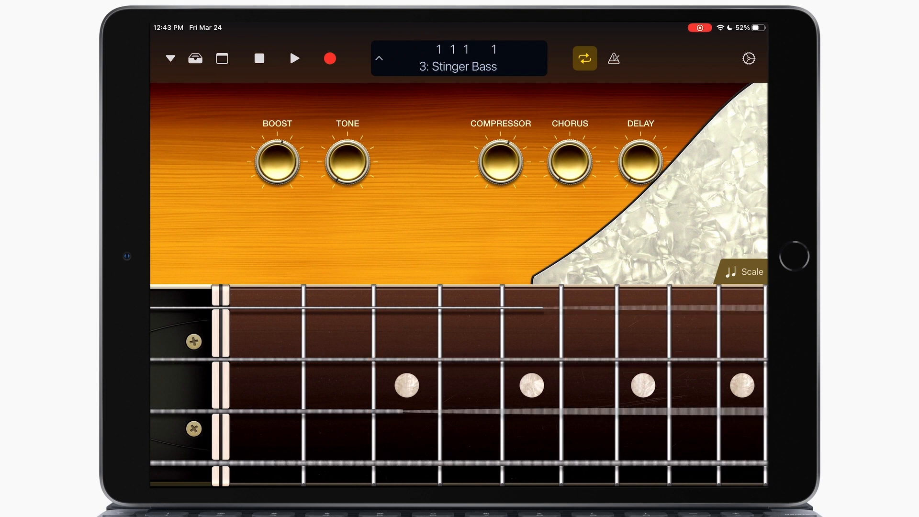
pyautogui.click(525, 361)
pyautogui.click(541, 310)
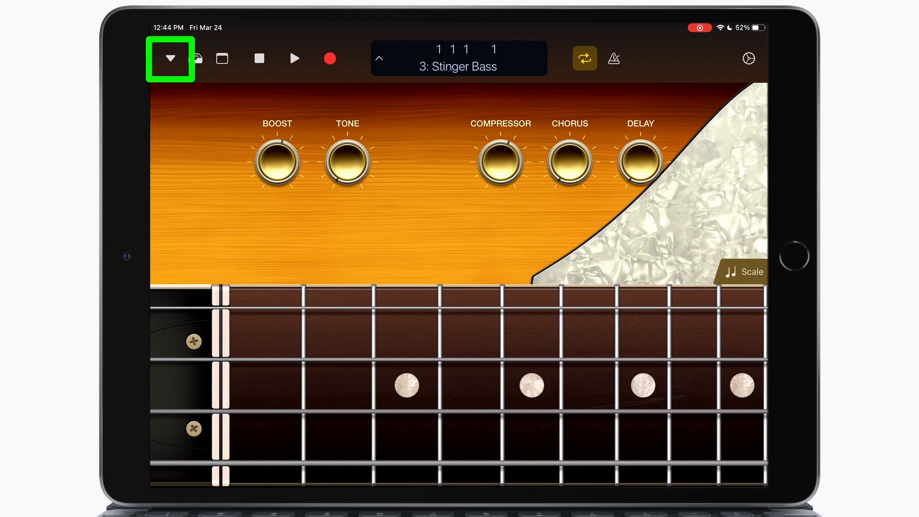
# Step: In the Step Sequencer, turn on C2 steps 1, 2, 5 and C3 step 3
pyautogui.click(170, 58)
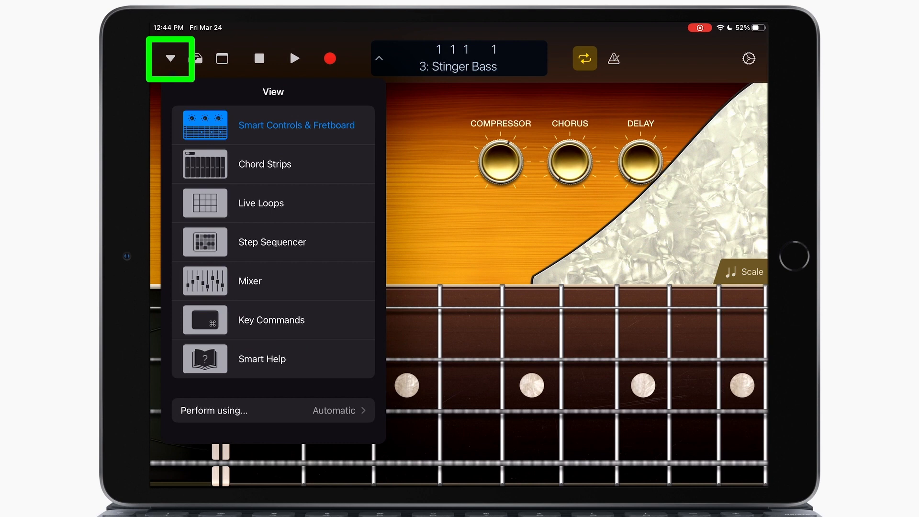
pyautogui.click(272, 243)
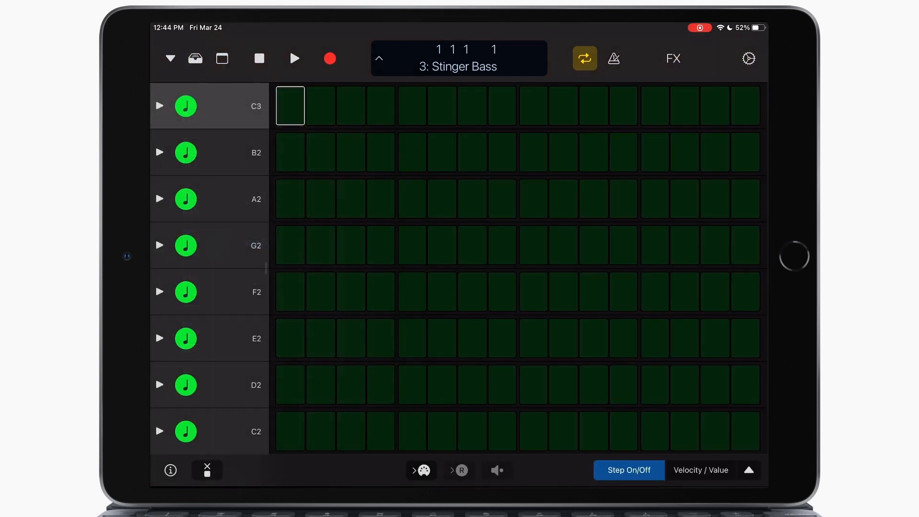
pyautogui.click(290, 431)
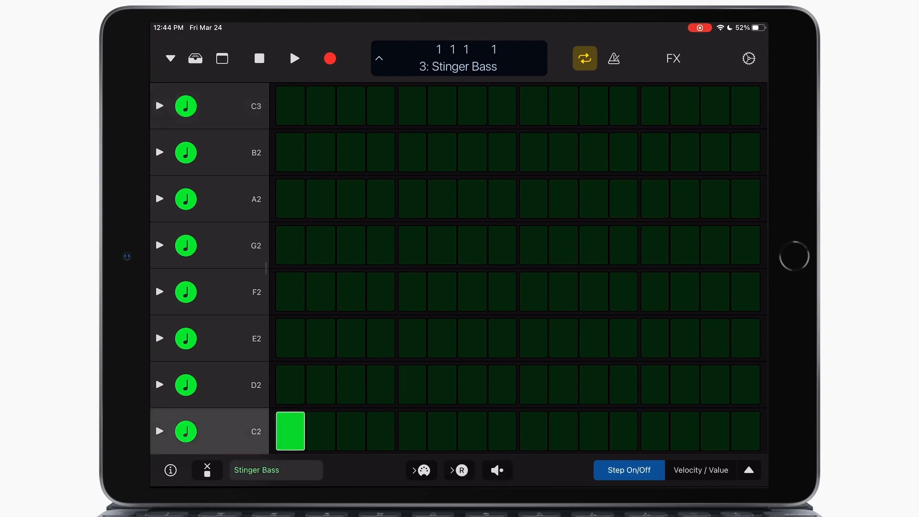
pyautogui.click(320, 431)
pyautogui.click(350, 106)
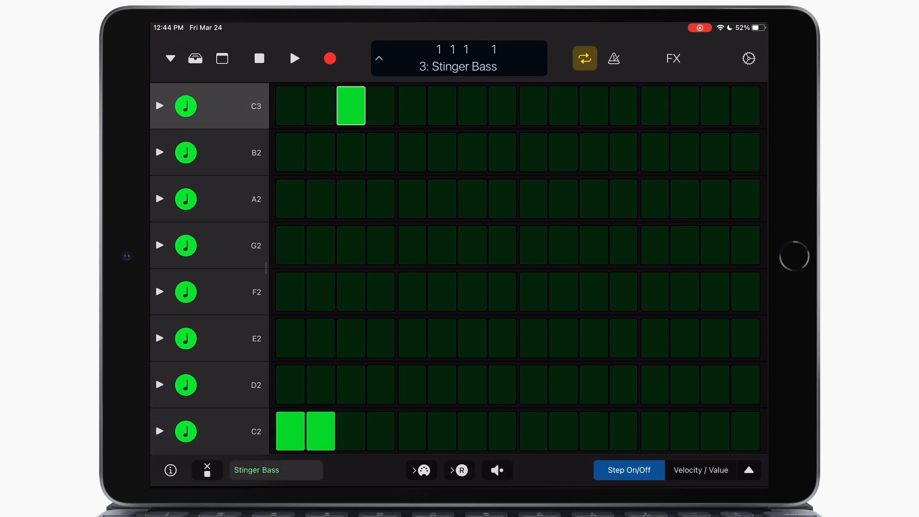
pyautogui.click(413, 432)
# Step: Turn on C2 steps 7 and 9, C3 step 11 and G2 step 13, then start playback
pyautogui.click(472, 431)
pyautogui.click(532, 430)
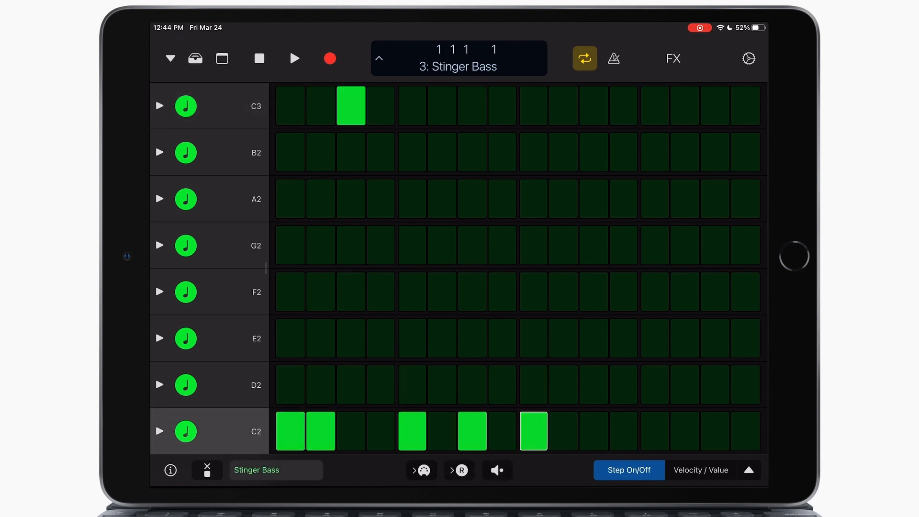
pyautogui.click(593, 105)
pyautogui.click(654, 245)
pyautogui.press('space')
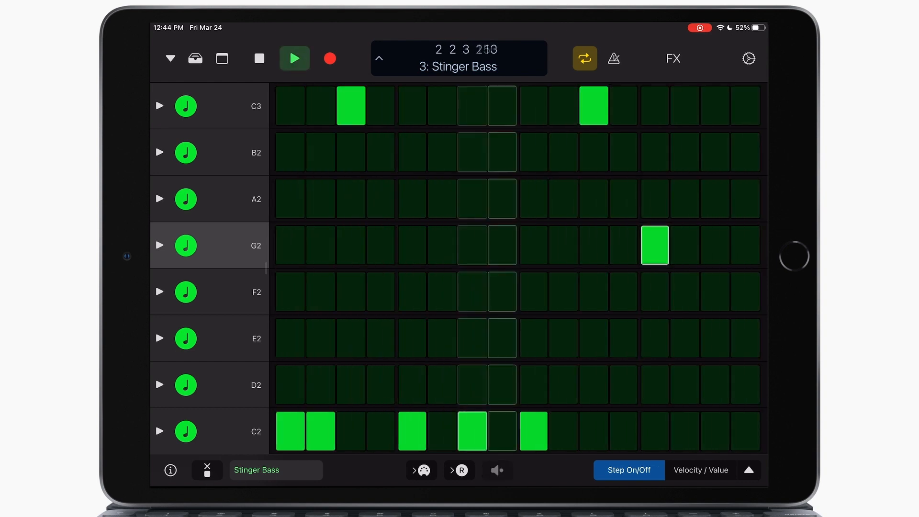
# Step: Add C3 and C2 notes at step 6 during playback, undo and redo to restore the pattern
pyautogui.click(441, 106)
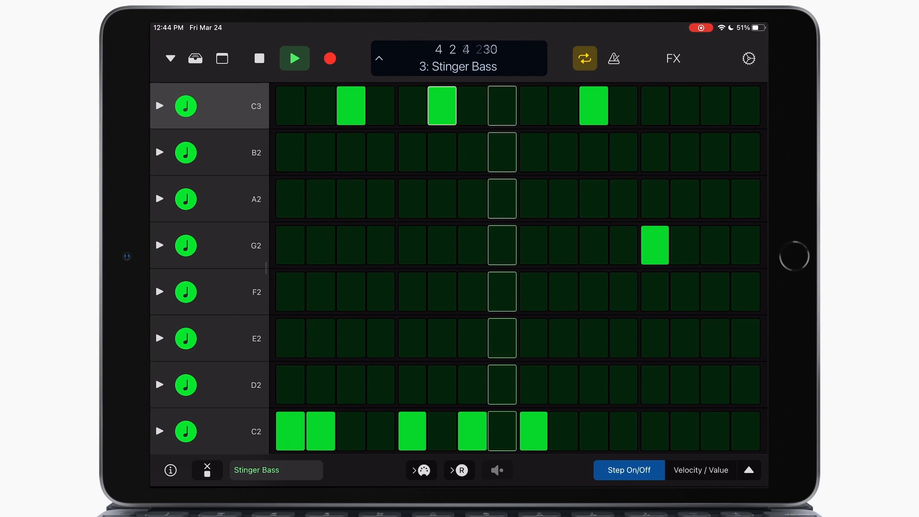
pyautogui.click(441, 431)
pyautogui.press('super+z')
pyautogui.press('super+z')
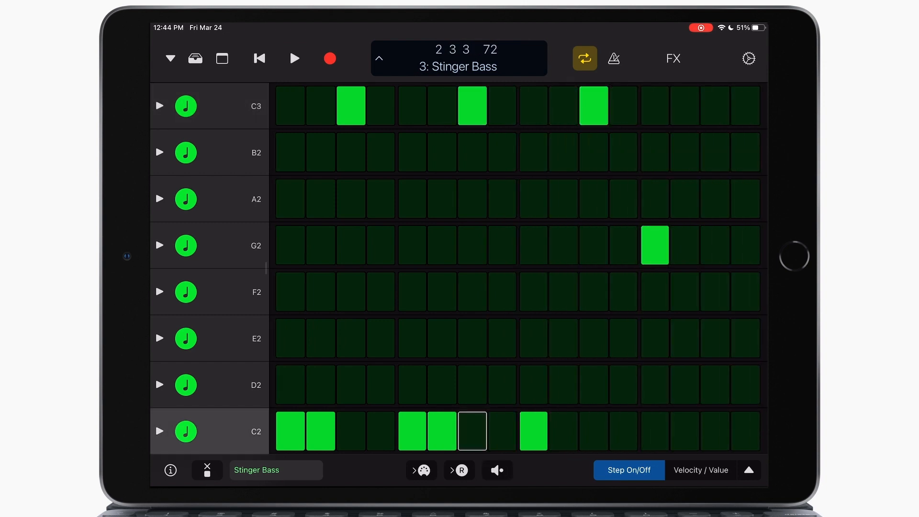
pyautogui.press('super+shift+z')
pyautogui.press('super+shift+z')
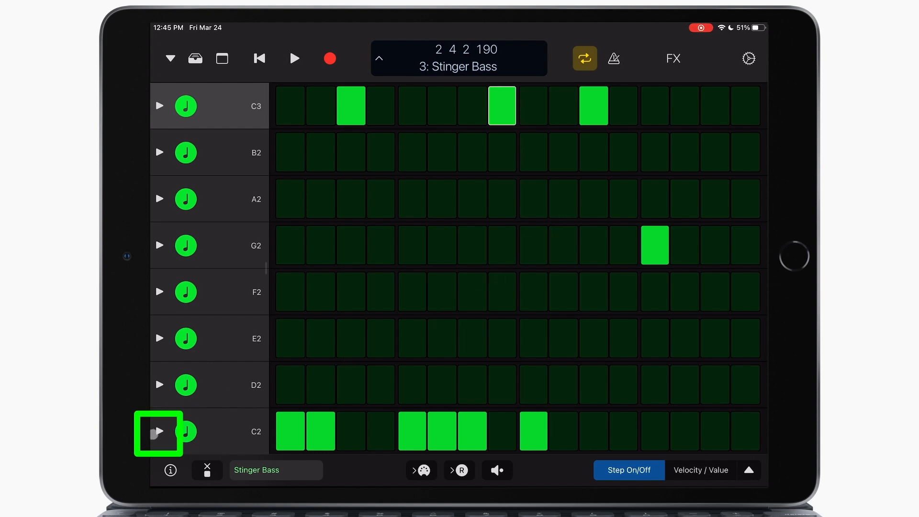
# Step: Expand the C2 row and lower velocities of steps 5–7 (step 7 to 58) while auditioning
pyautogui.click(159, 431)
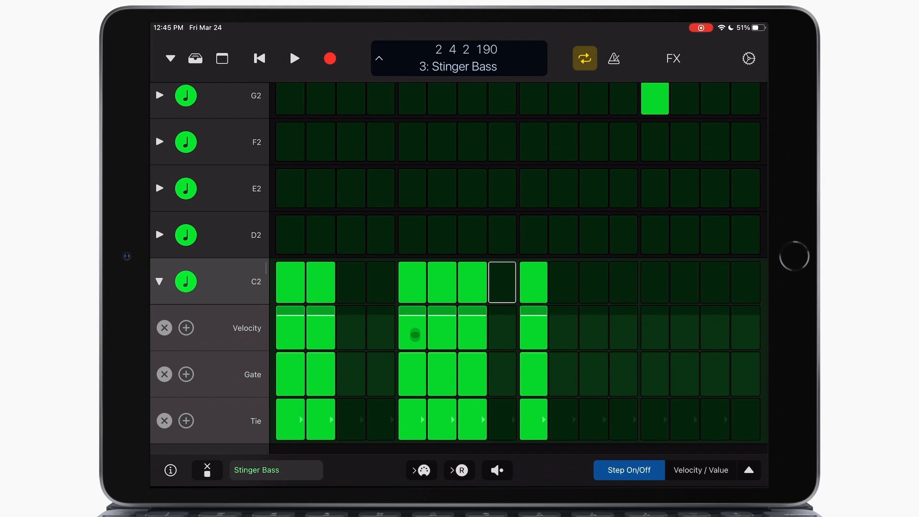
pyautogui.moveTo(414, 332)
pyautogui.mouseDown()
pyautogui.moveTo(414, 341)
pyautogui.moveTo(471, 327)
pyautogui.mouseUp()
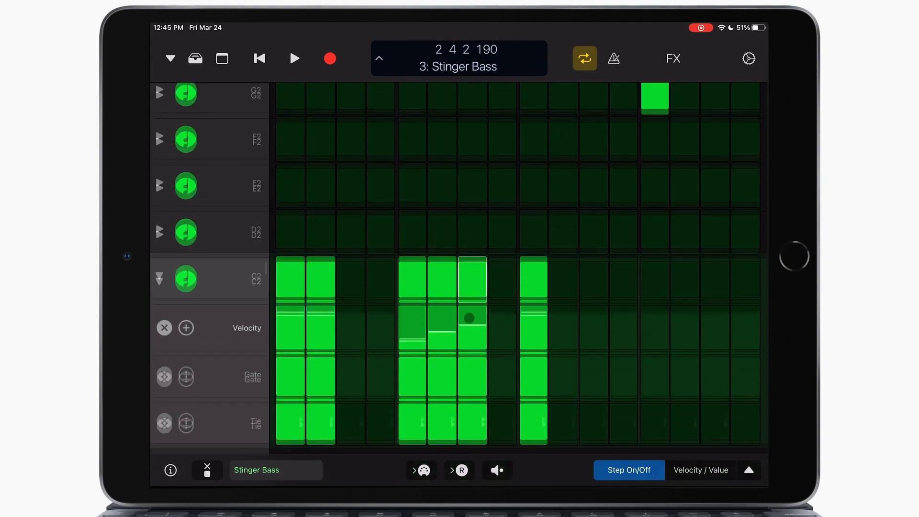
pyautogui.press('space')
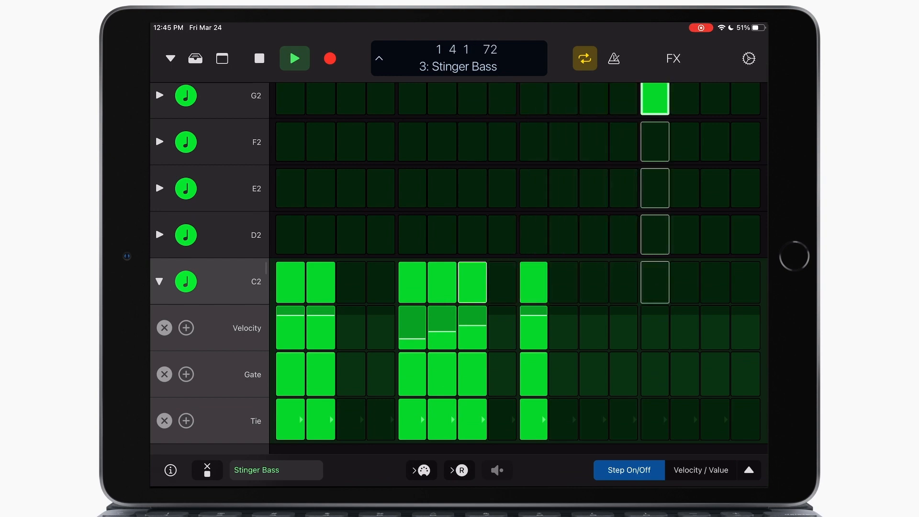
pyautogui.moveTo(413, 334); pyautogui.dragTo(412, 323)
pyautogui.moveTo(472, 338); pyautogui.dragTo(471, 320)
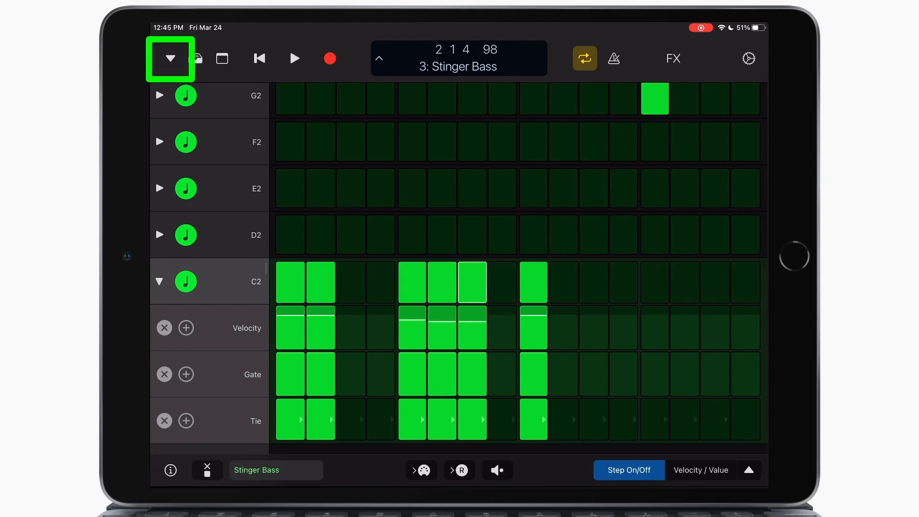
# Step: Switch to Chord Strips, start playback from the beginning and play C in two voicings
pyautogui.click(169, 58)
pyautogui.click(265, 161)
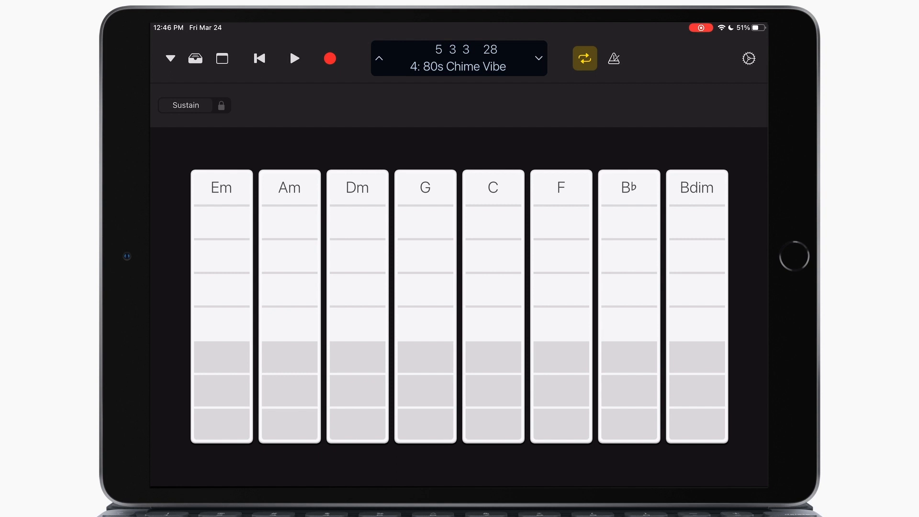
pyautogui.press('Return')
pyautogui.press('space')
pyautogui.click(480, 297)
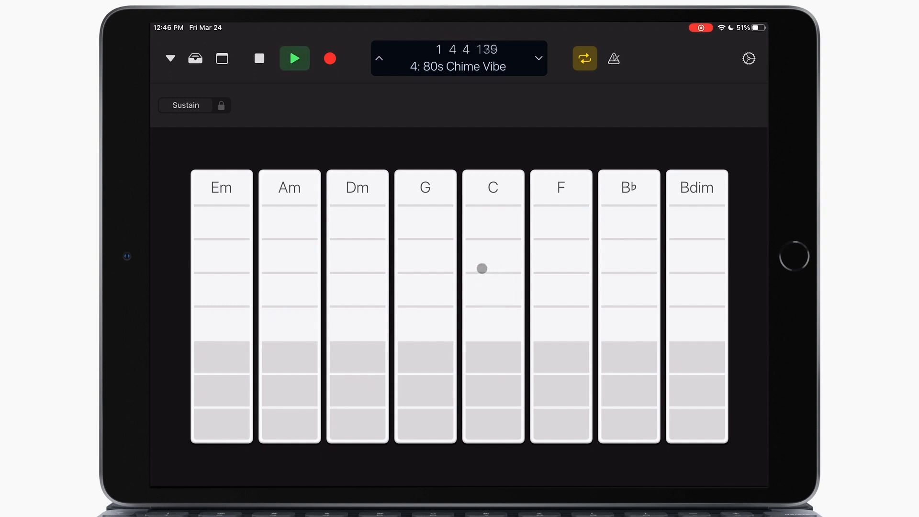
pyautogui.click(481, 265)
# Step: Continue the progression with G in two voicings, C in two voicings and F
pyautogui.click(422, 224)
pyautogui.click(423, 248)
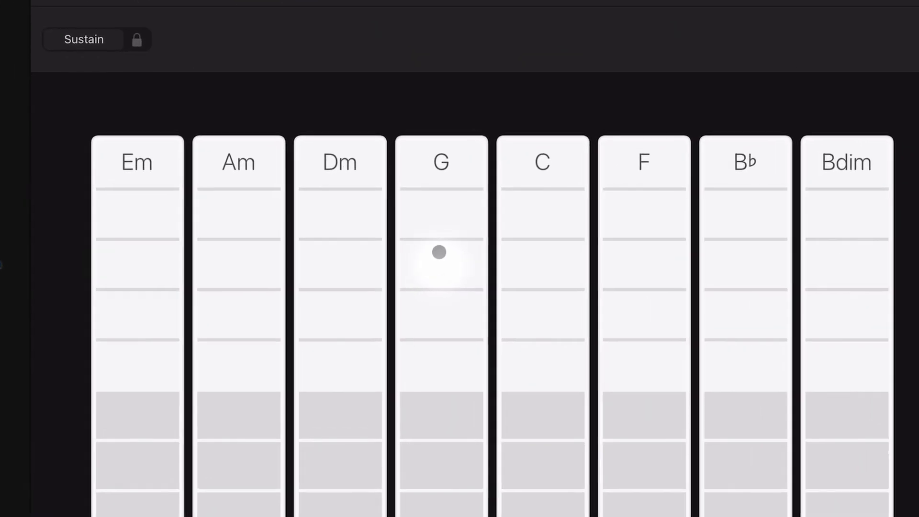
pyautogui.click(515, 315)
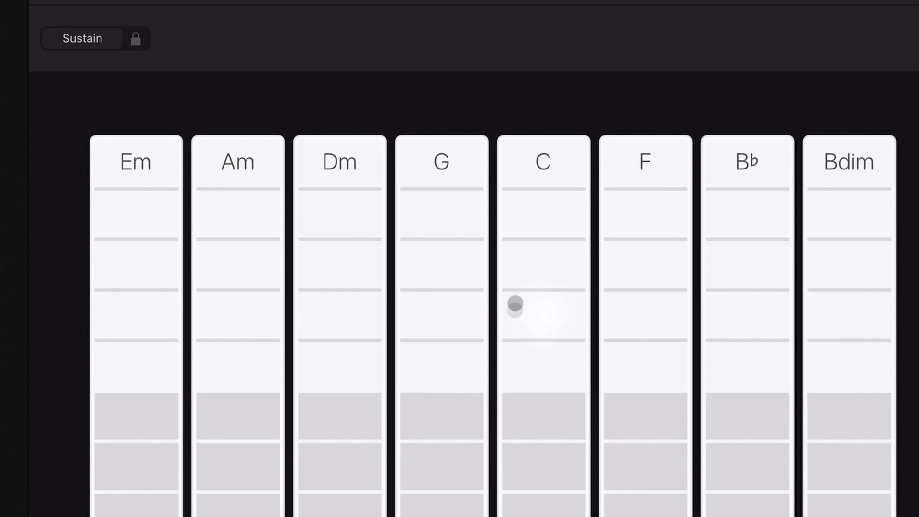
pyautogui.click(522, 262)
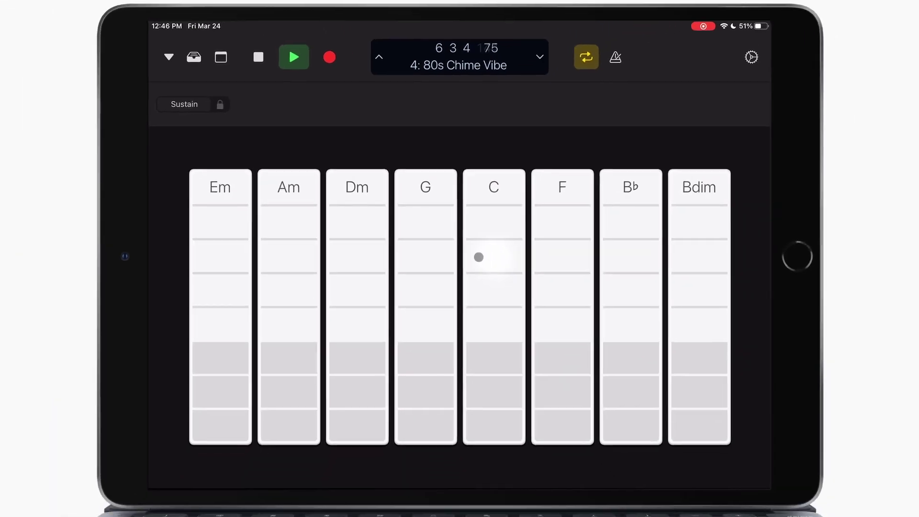
pyautogui.click(575, 195)
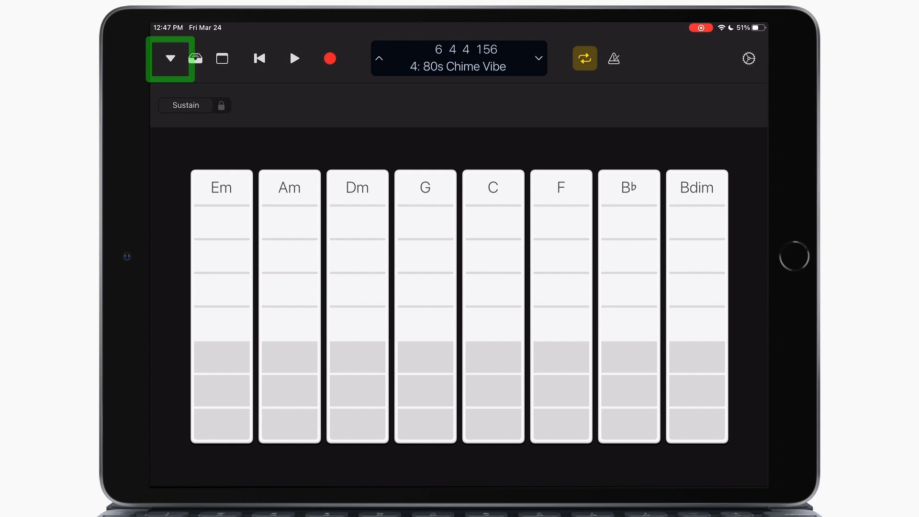
# Step: Start playback, switch to the Mixer view and bring up the Remix FX pads
pyautogui.click(294, 59)
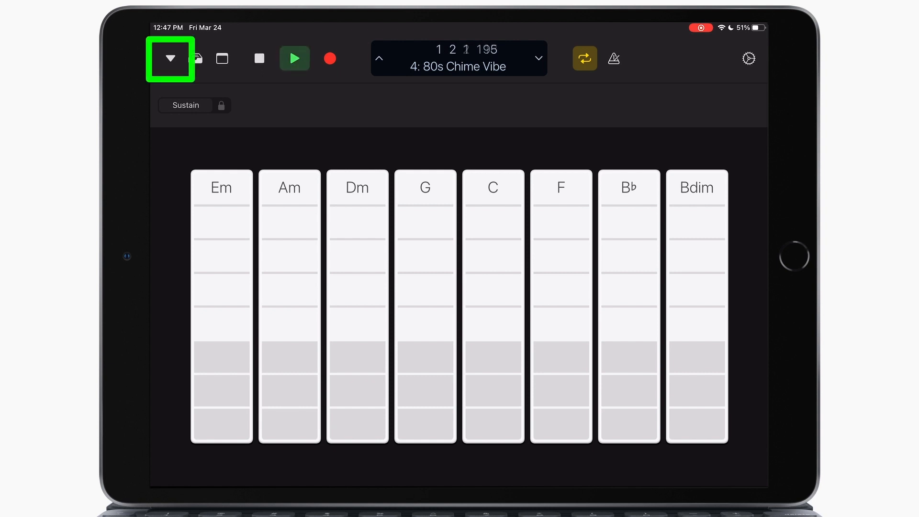
pyautogui.click(171, 58)
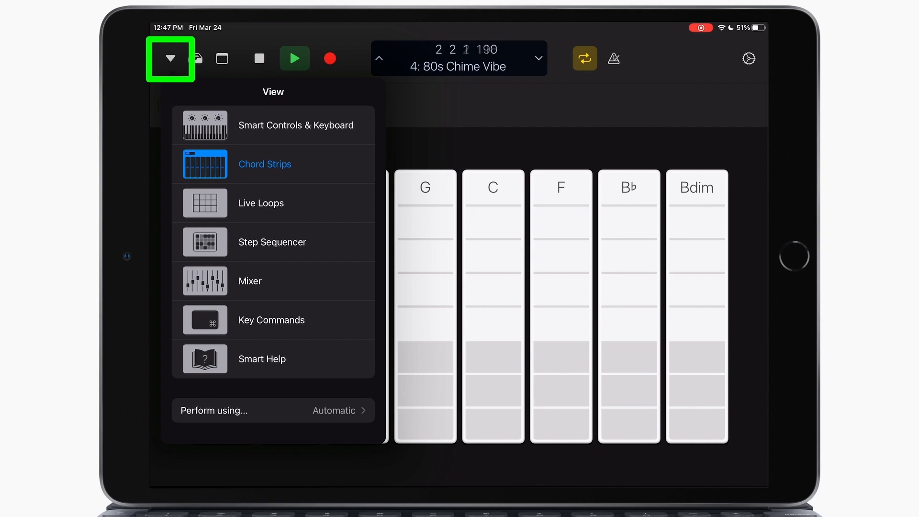
pyautogui.click(249, 281)
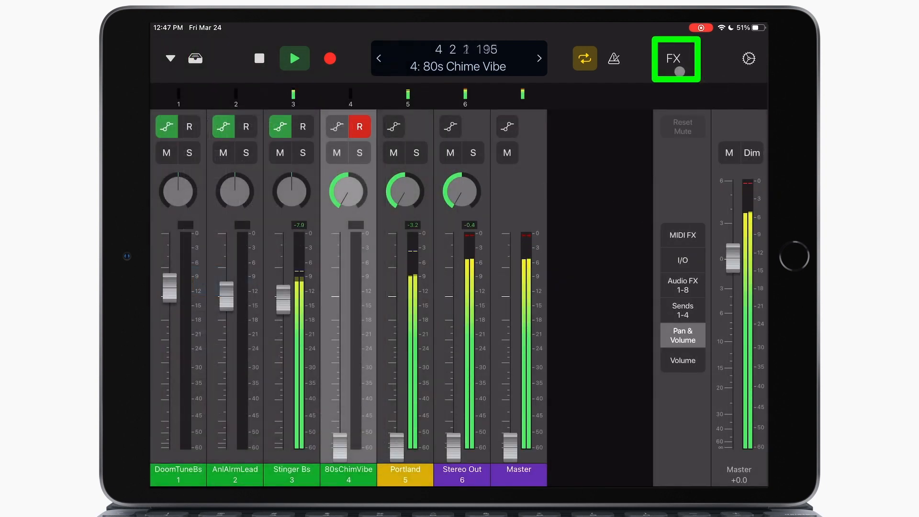
pyautogui.click(673, 58)
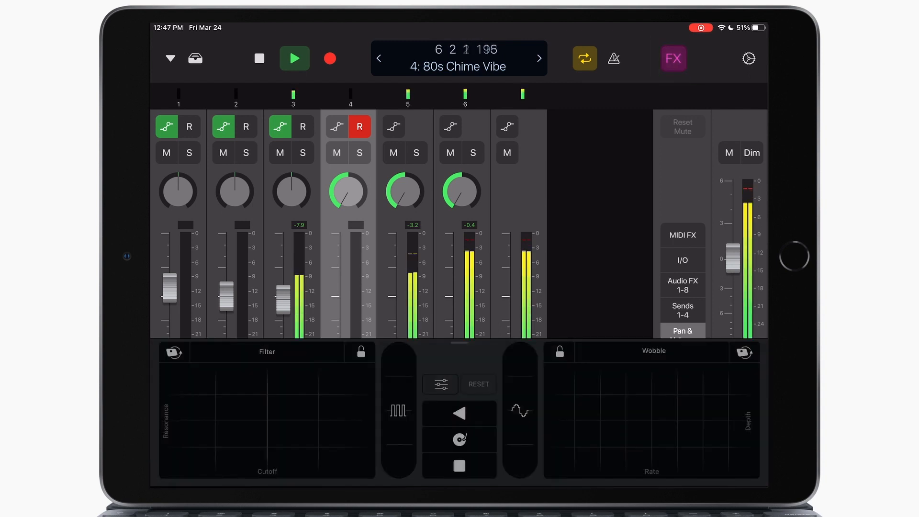
# Step: Sweep the Filter XY pad, then apply Wobble while varying its rate and depth
pyautogui.moveTo(248, 427)
pyautogui.mouseDown()
pyautogui.moveTo(326, 402)
pyautogui.moveTo(302, 374)
pyautogui.moveTo(244, 380)
pyautogui.moveTo(226, 424)
pyautogui.moveTo(326, 391)
pyautogui.mouseUp()
pyautogui.moveTo(596, 430)
pyautogui.mouseDown()
pyautogui.moveTo(653, 402)
pyautogui.moveTo(646, 423)
pyautogui.moveTo(617, 423)
pyautogui.moveTo(610, 402)
pyautogui.moveTo(692, 391)
pyautogui.moveTo(646, 430)
pyautogui.moveTo(636, 413)
pyautogui.moveTo(649, 391)
pyautogui.moveTo(628, 395)
pyautogui.moveTo(671, 413)
pyautogui.moveTo(625, 420)
pyautogui.moveTo(682, 431)
pyautogui.moveTo(628, 419)
pyautogui.mouseUp()
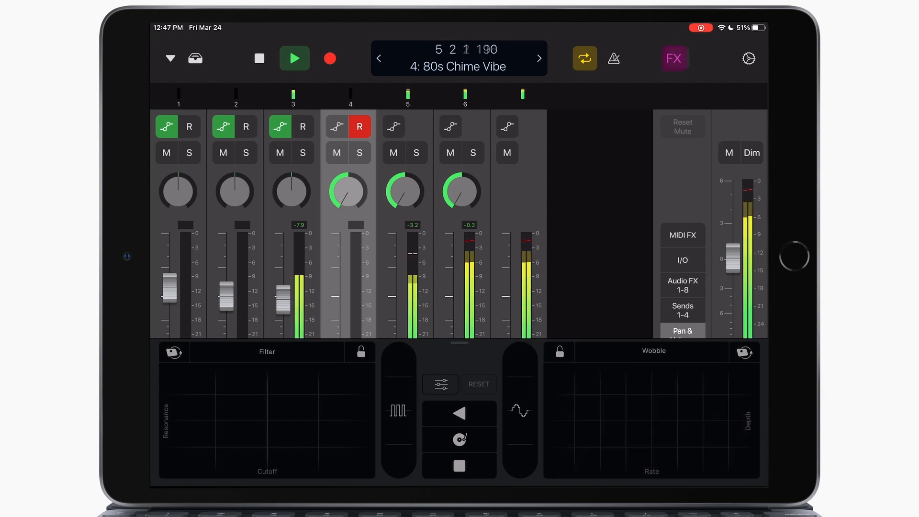
pyautogui.press('space')
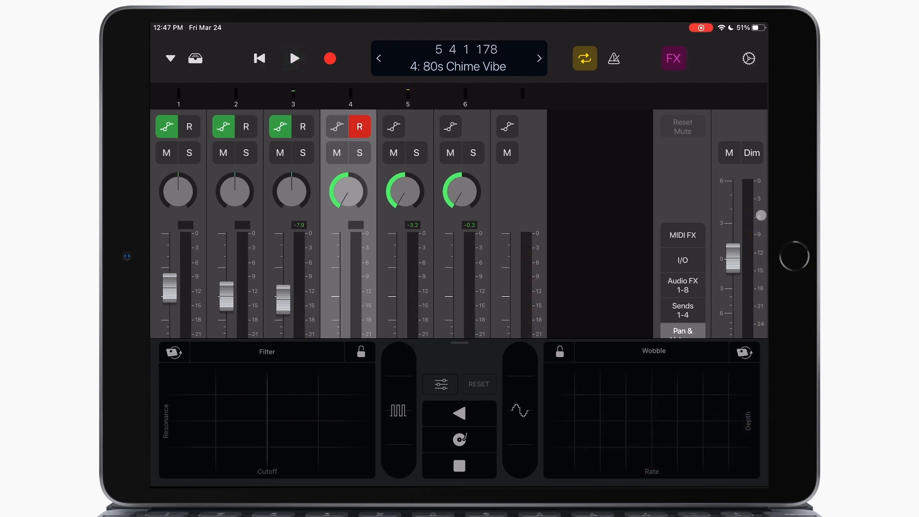